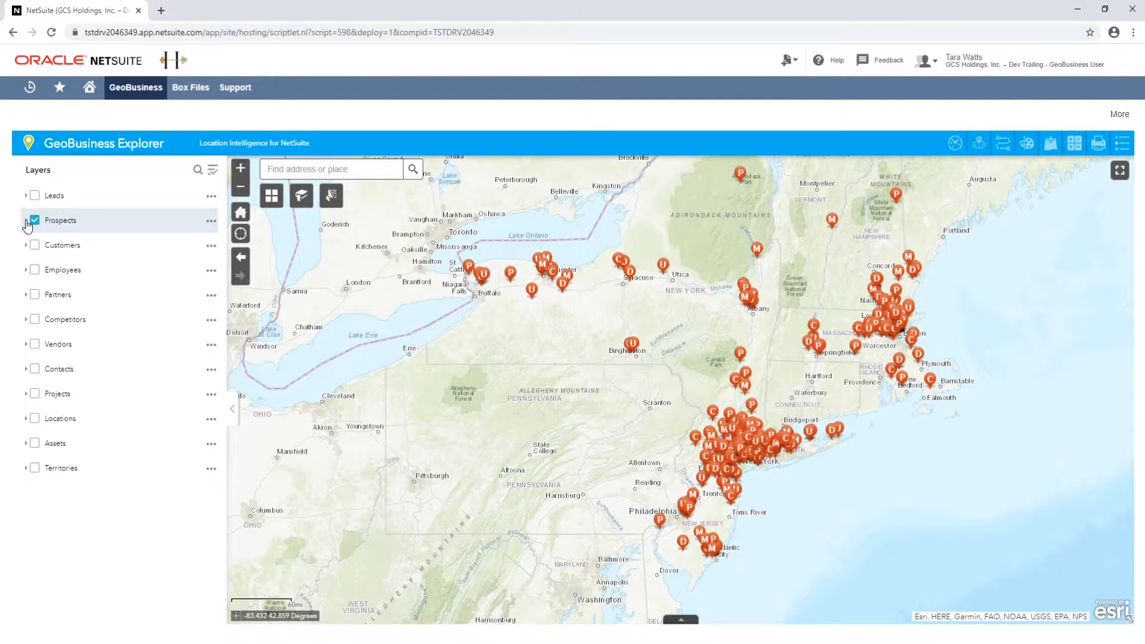
Step: Expand the Prospects layer's legend and switch the basemap to Human Geography Map
left_click(26, 221)
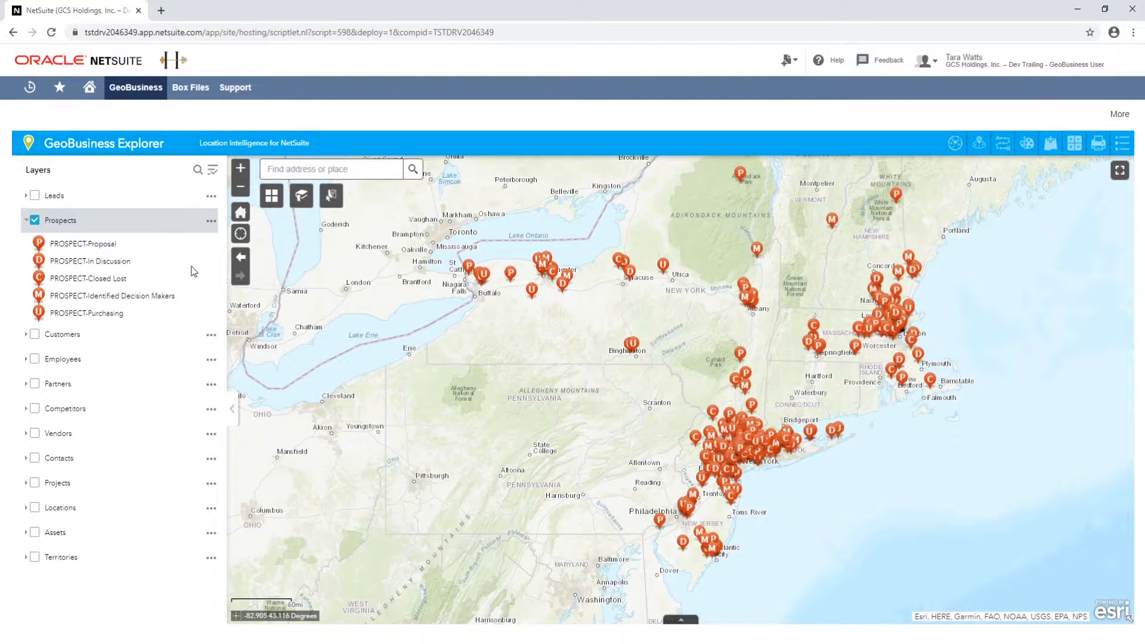
left_click(271, 197)
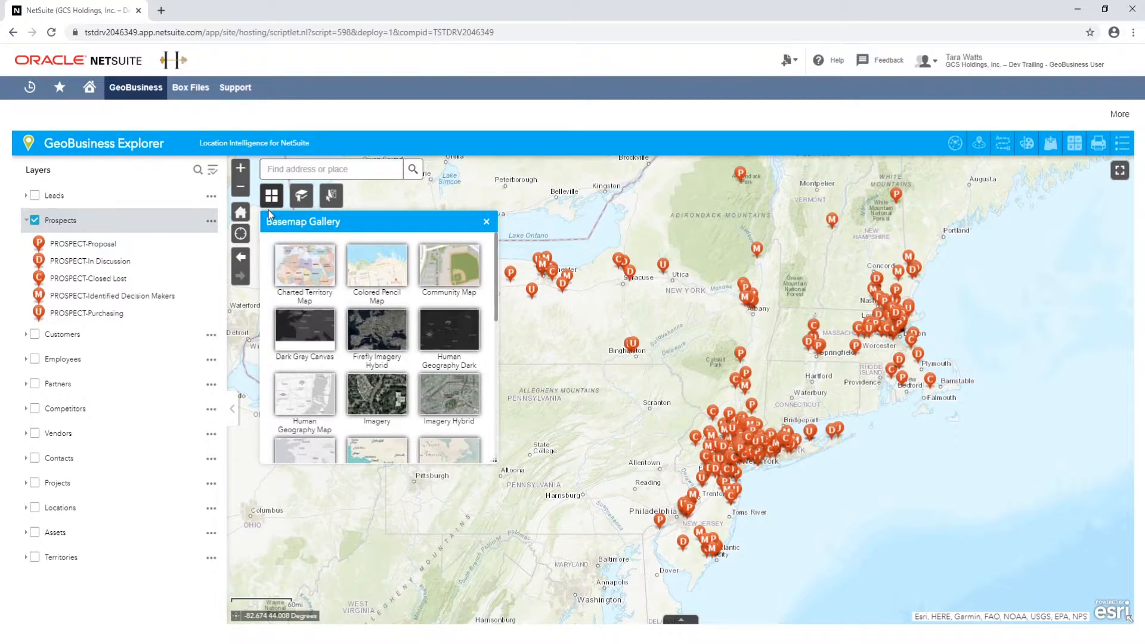
left_click(301, 395)
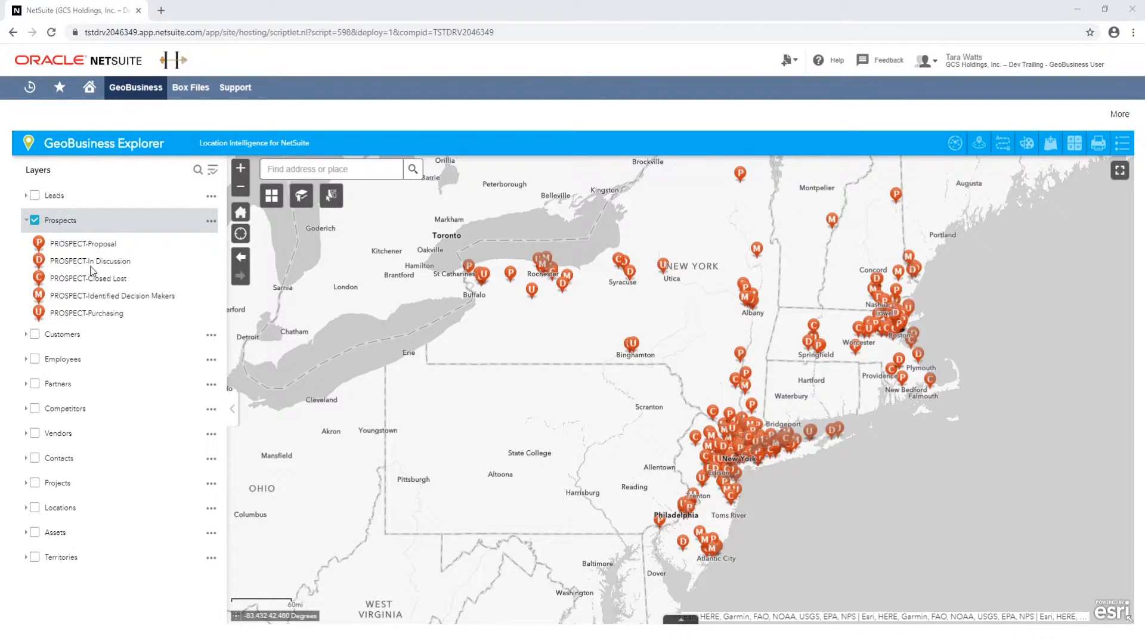
Step: Open the attribute table of the Prospects layer and browse its records
left_click(211, 222)
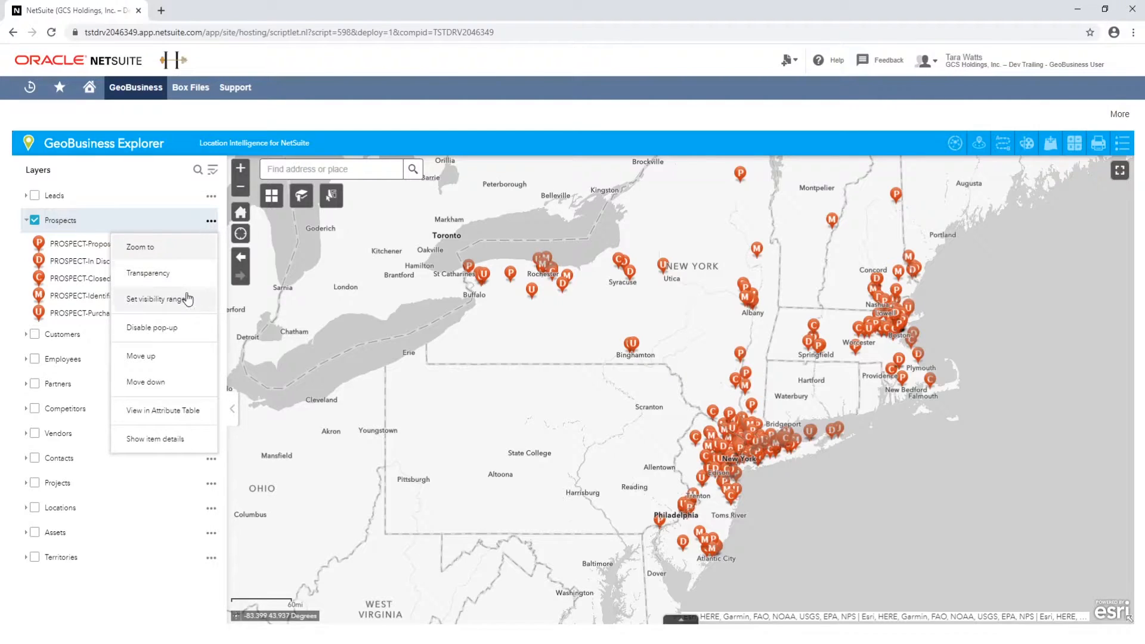
left_click(158, 411)
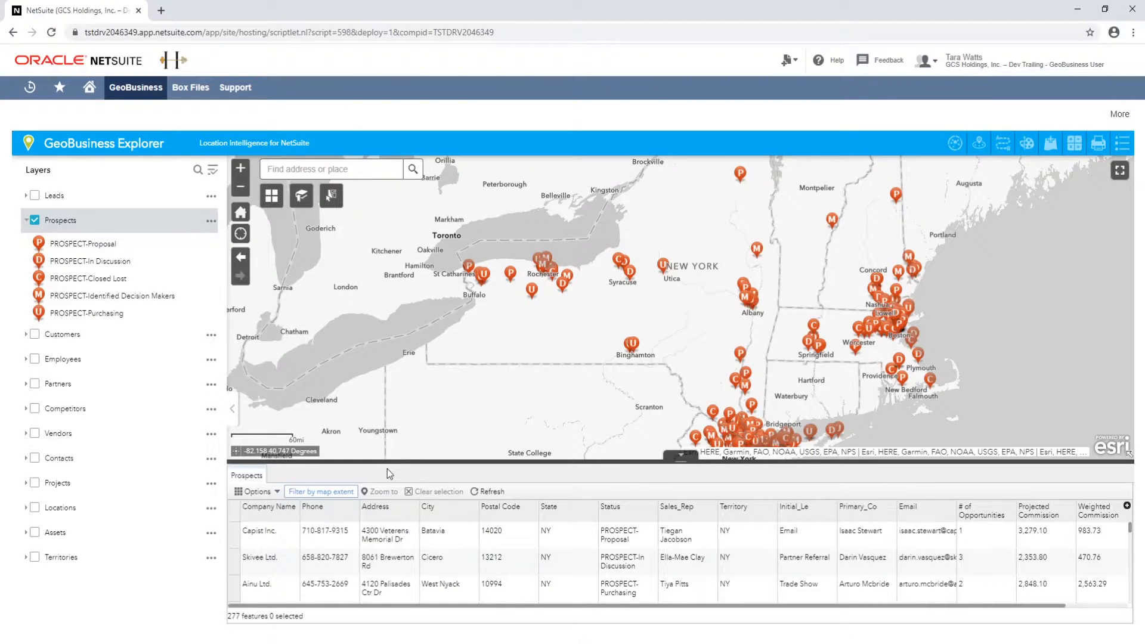
scroll(379, 560, "down", 5)
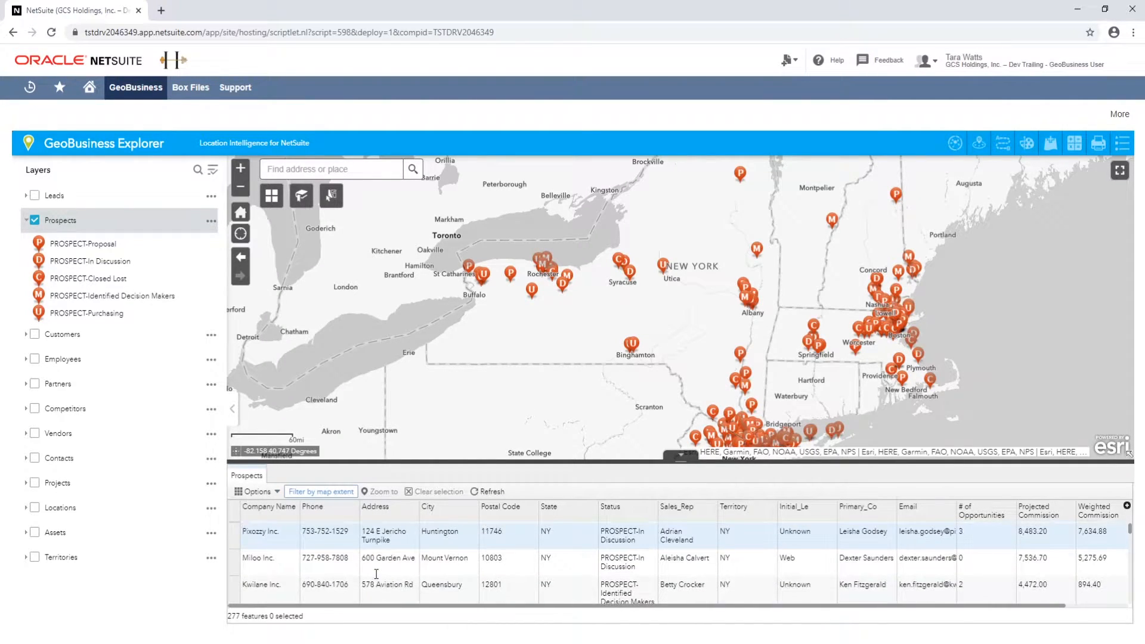
scroll(376, 573, "up", 5)
left_click_drag(375, 605, 303, 613)
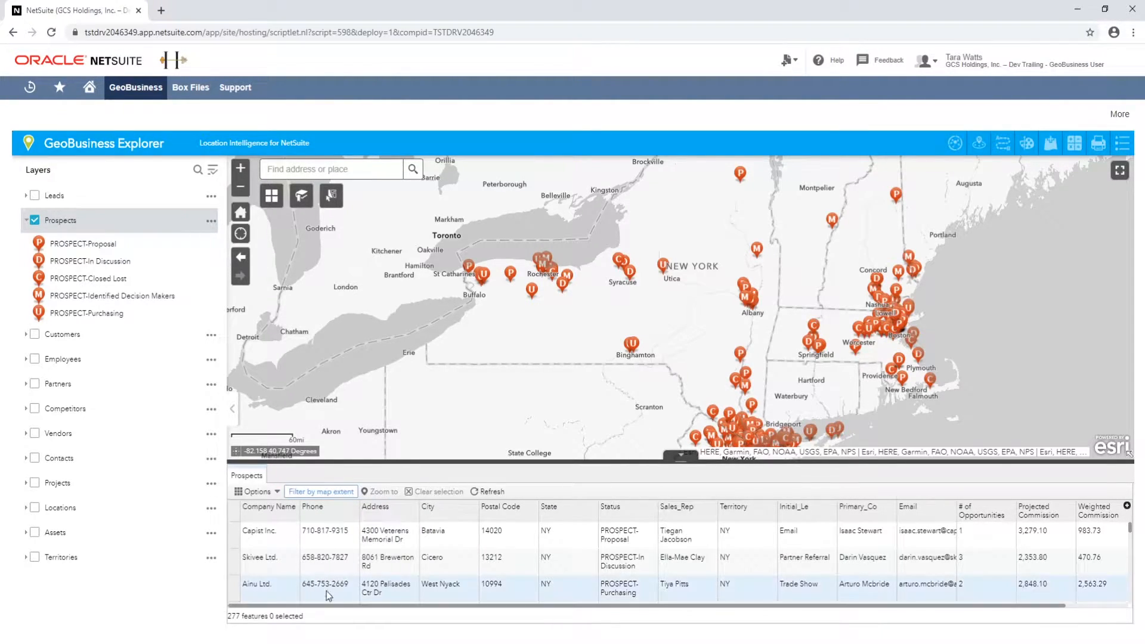
Step: Filter the Prospects table with the expression Status (String) is PROSPECT-In Discussion
left_click(277, 492)
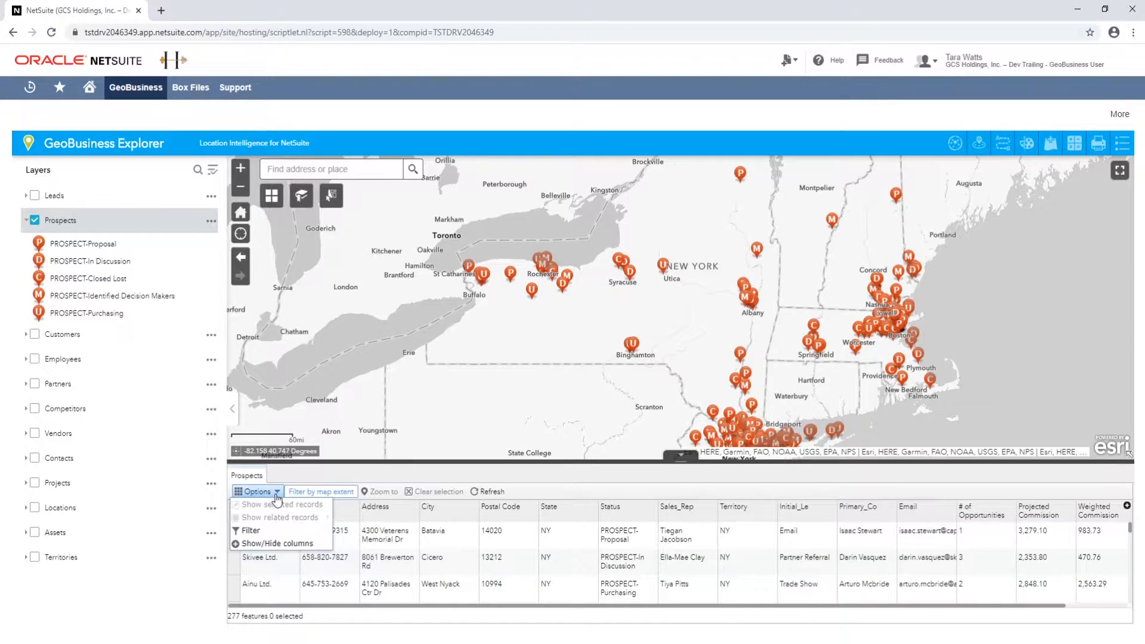
left_click(250, 530)
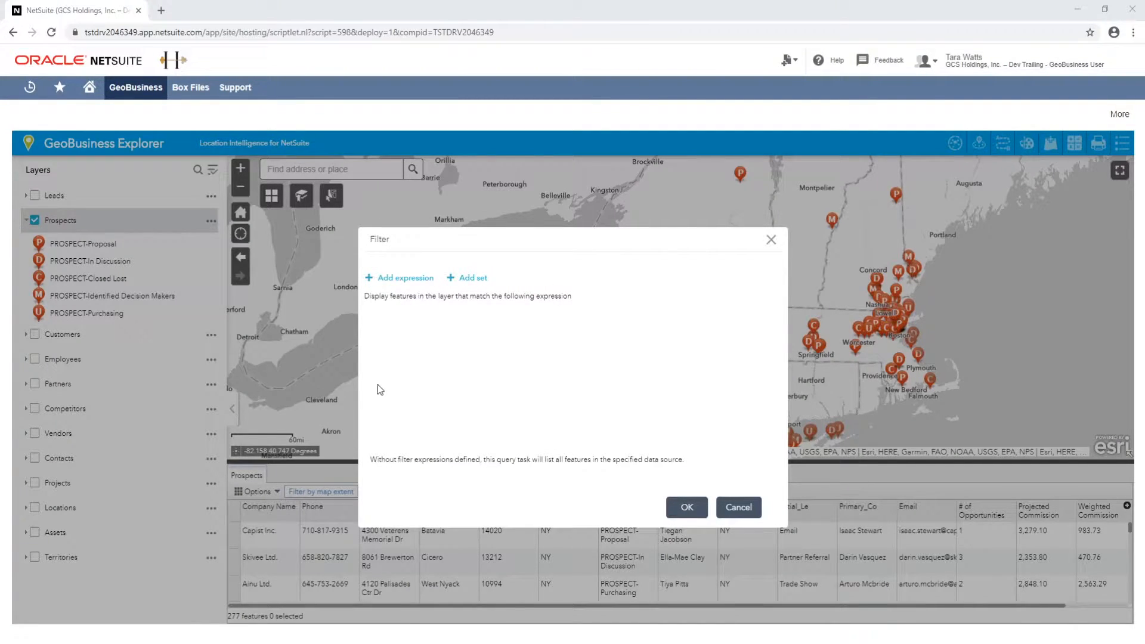
left_click(415, 280)
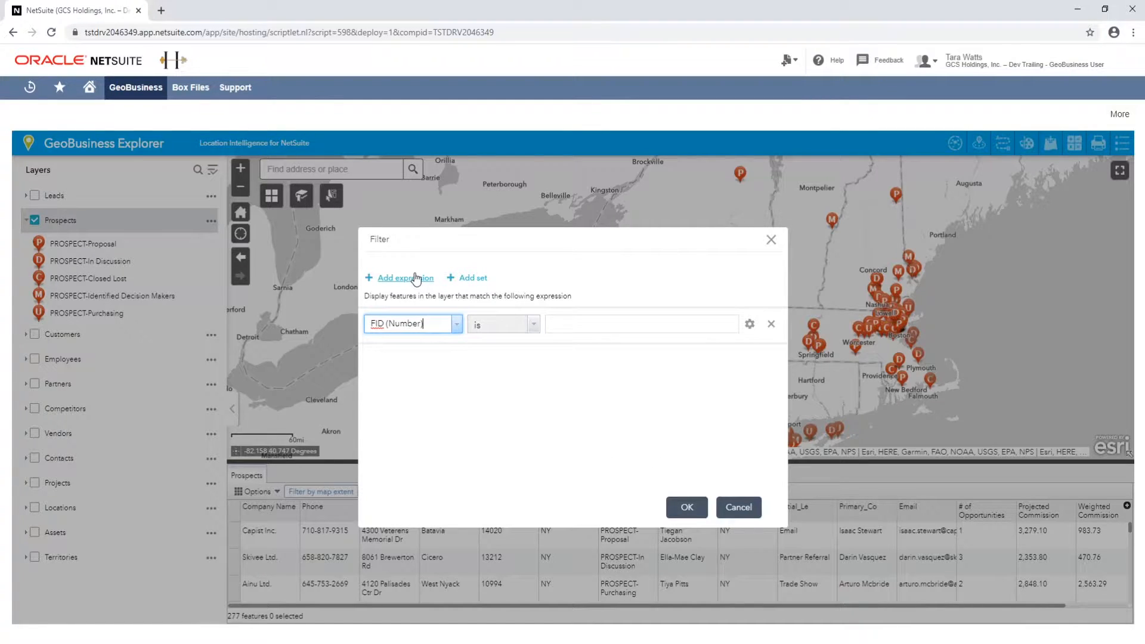
left_click(457, 328)
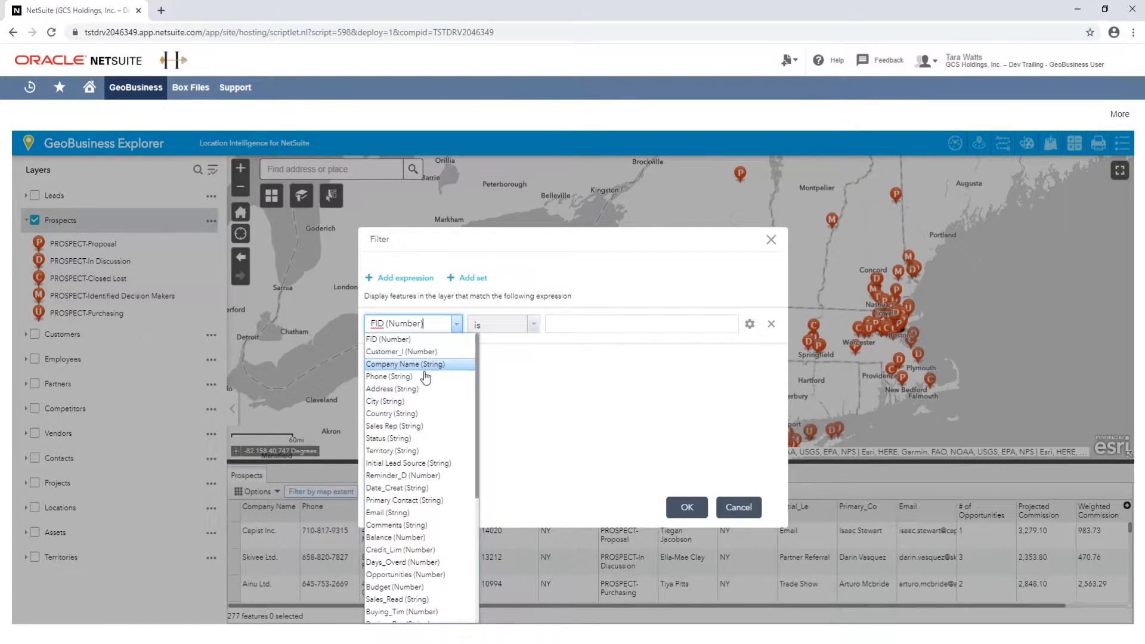
left_click(405, 438)
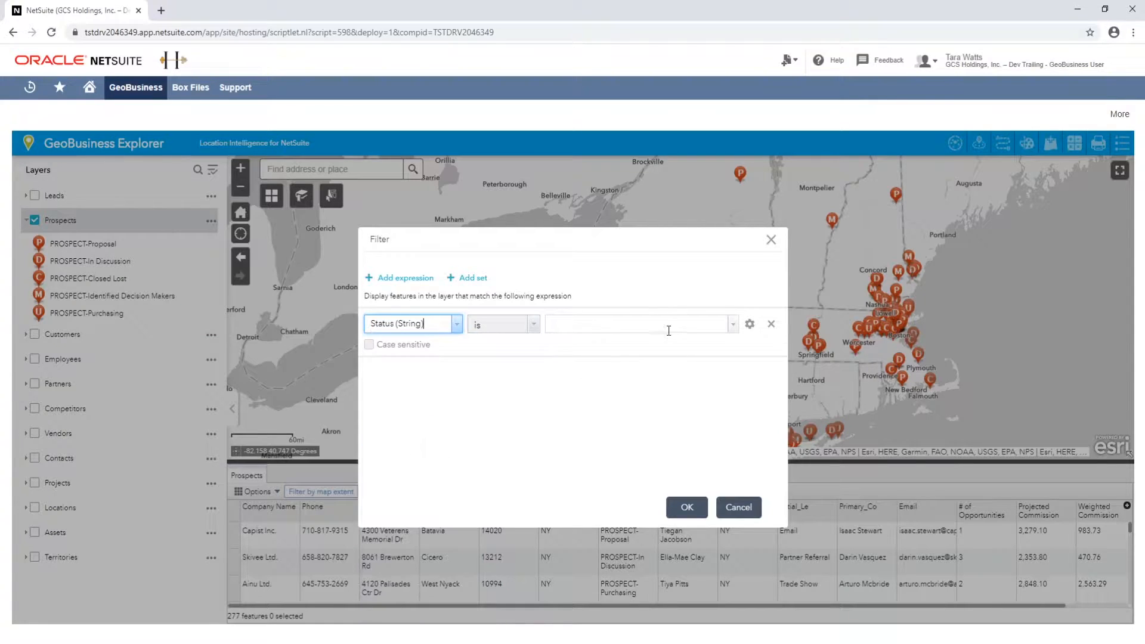
left_click(733, 324)
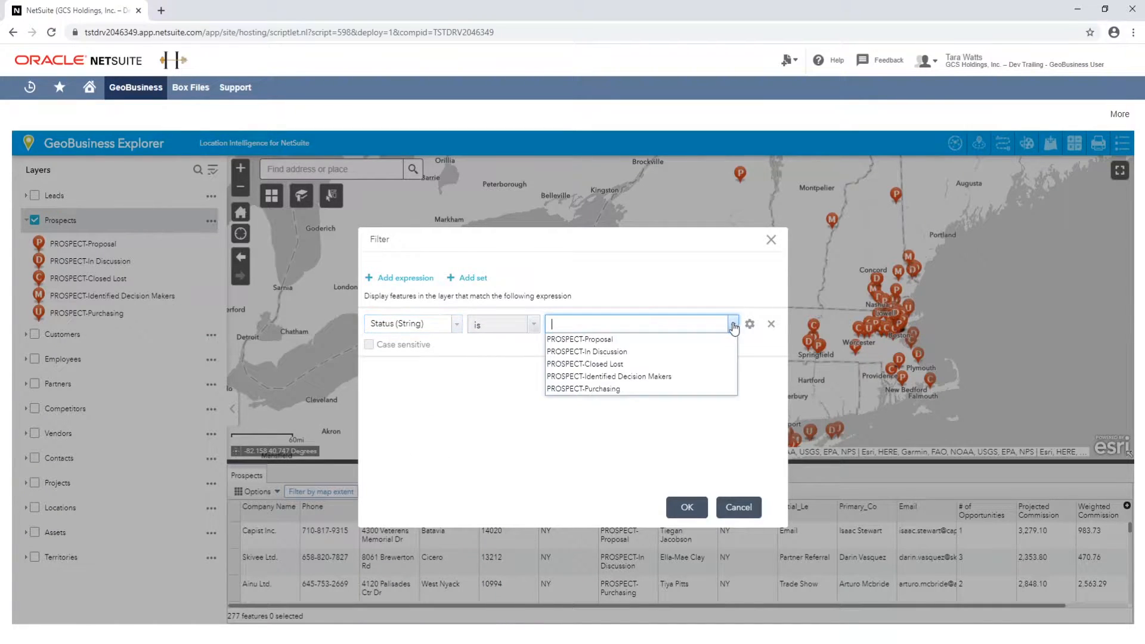
left_click(637, 352)
left_click(684, 507)
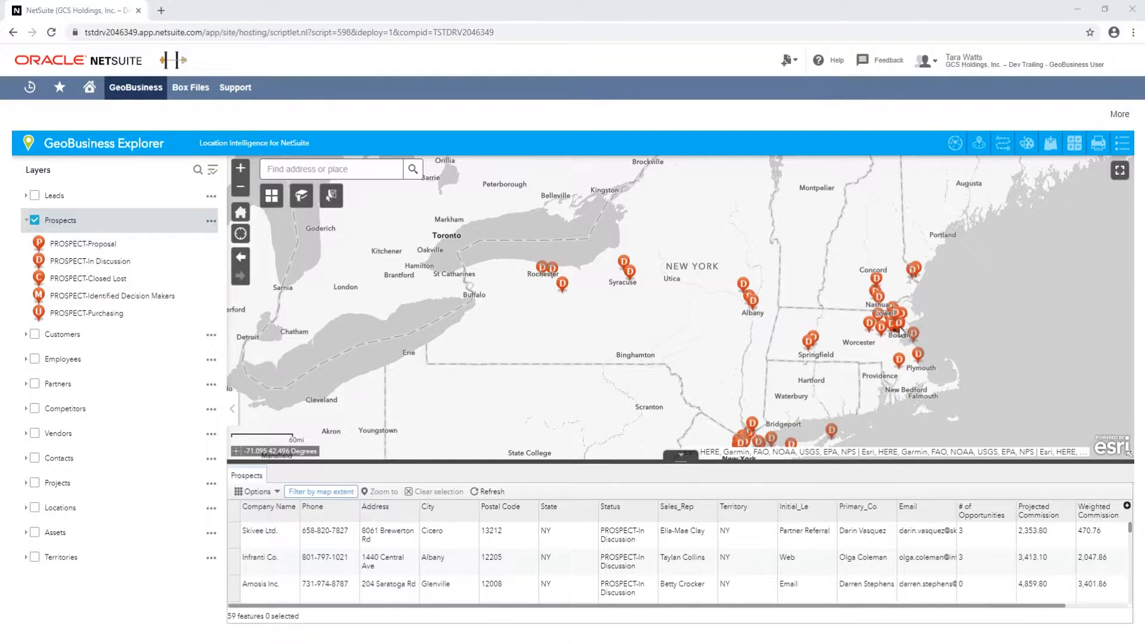
Step: Select the Prospects points around Boston, Cambridge and Newton on the map, and add the point near Framingham to the selection
scroll(901, 331, "up", 2)
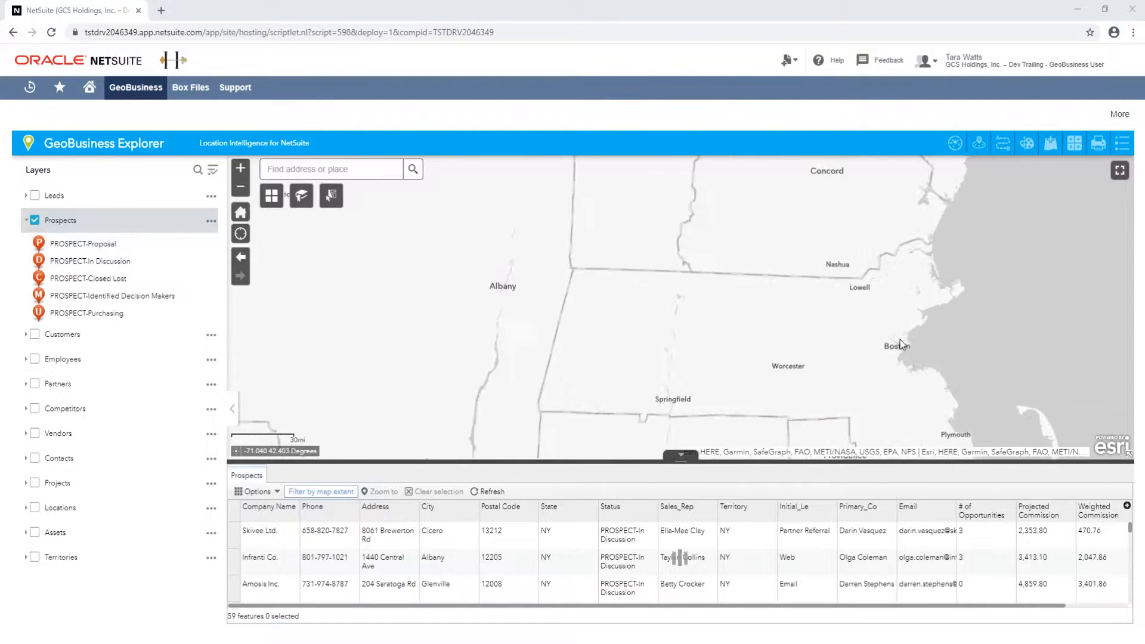
scroll(903, 353, "up", 2)
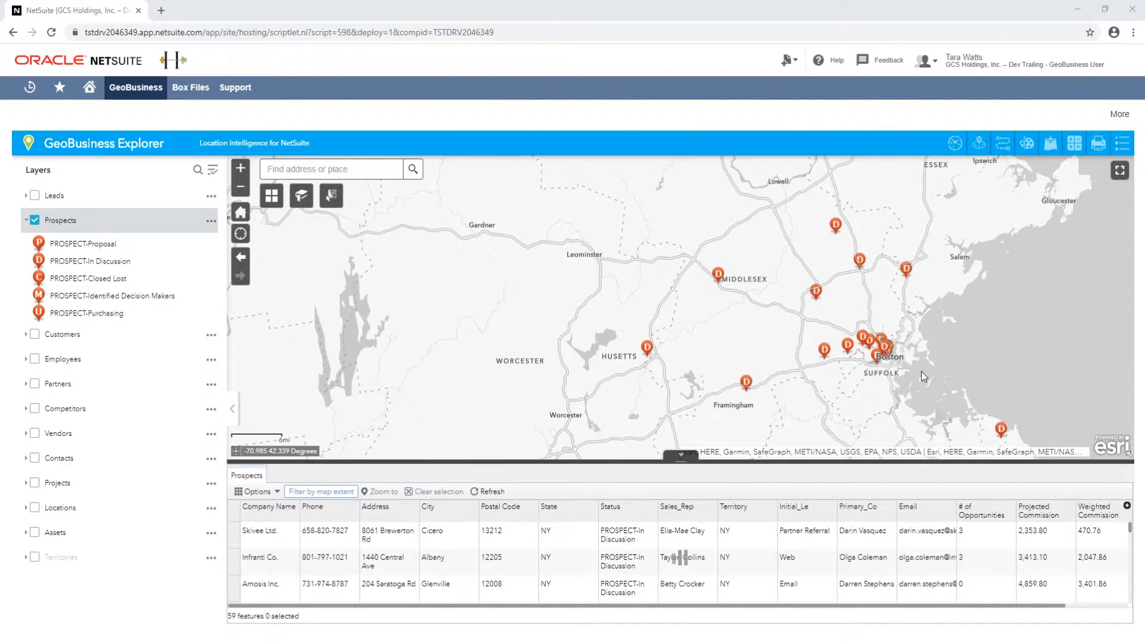
scroll(921, 376, "up", 1)
left_click_drag(900, 391, 720, 381)
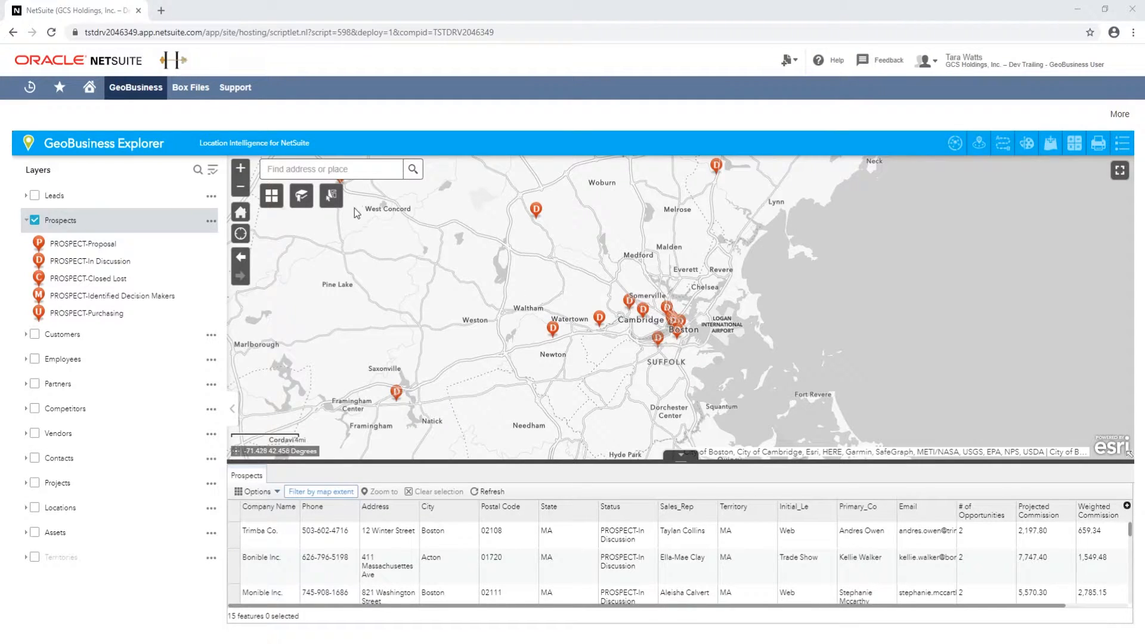
left_click(332, 198)
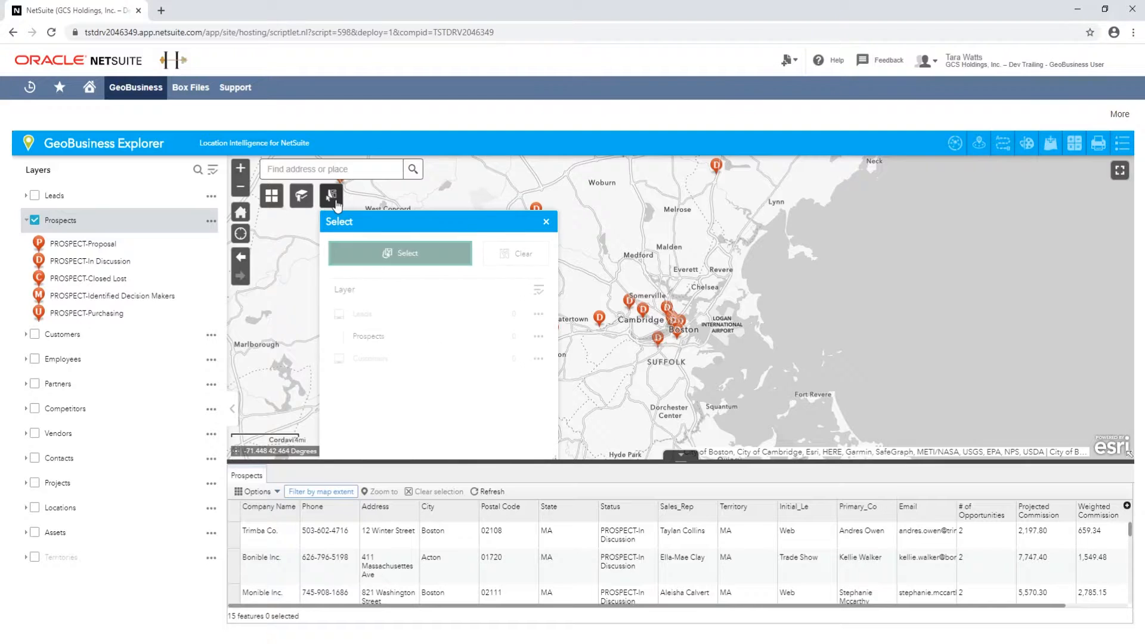
left_click_drag(426, 224, 974, 192)
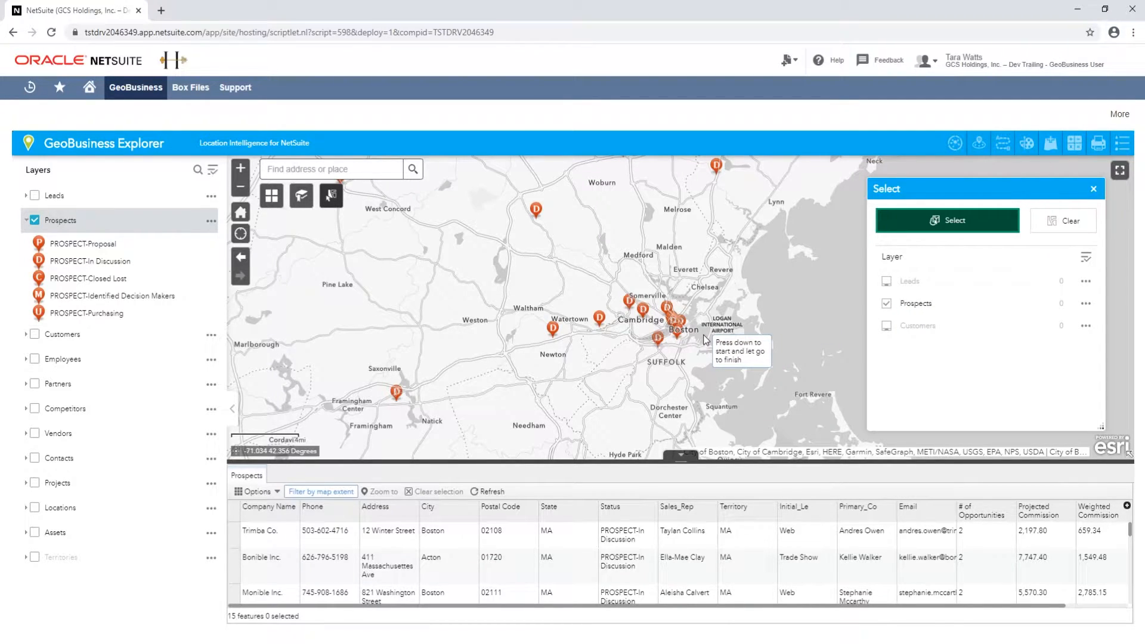
mouse_move(703, 335)
left_mouse_down()
mouse_move(702, 305)
mouse_move(680, 273)
mouse_move(627, 268)
mouse_move(549, 296)
mouse_move(517, 334)
mouse_move(529, 381)
mouse_move(560, 399)
mouse_move(627, 397)
left_mouse_up()
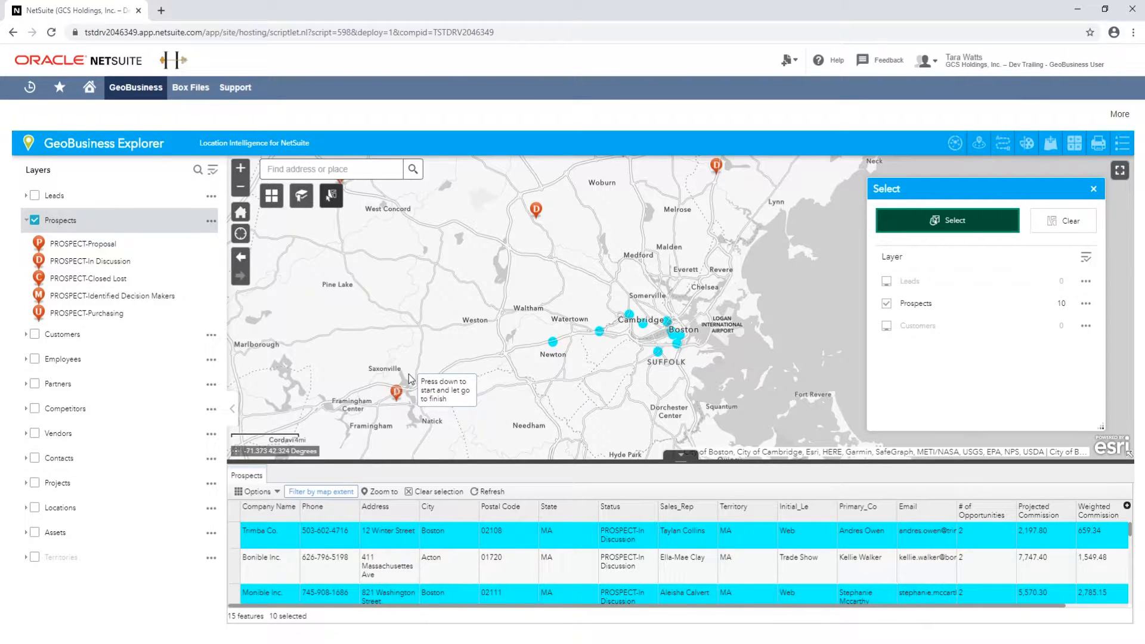
mouse_move(409, 375)
left_mouse_down()
mouse_move(375, 393)
mouse_move(400, 425)
mouse_move(439, 413)
left_mouse_up()
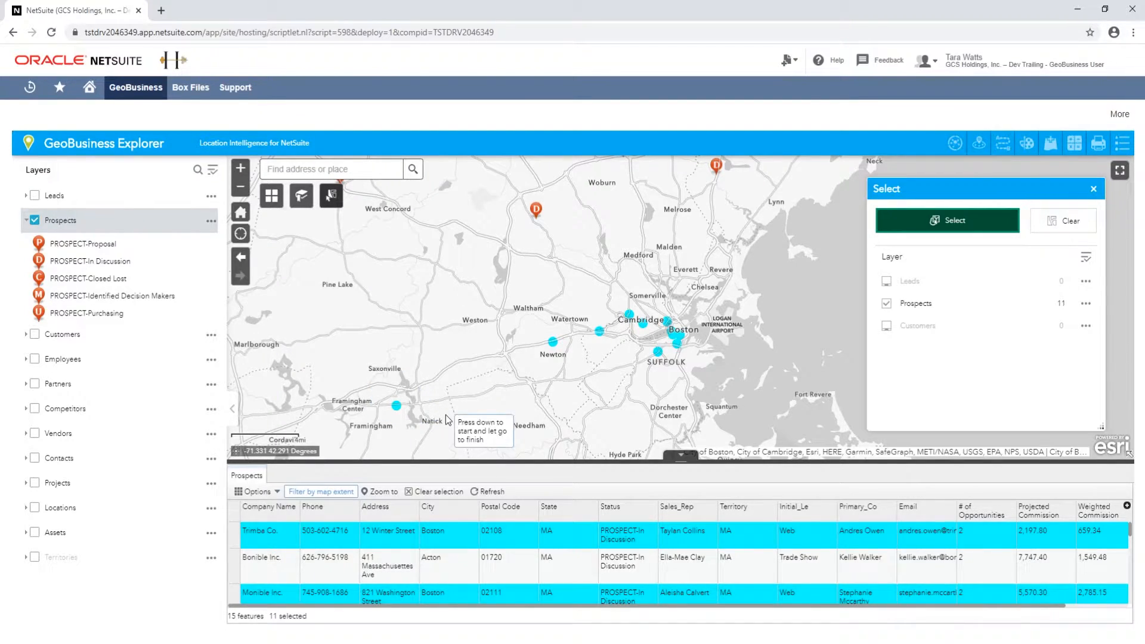
Step: Create a new layer named "Prospect visits" from the selected Prospects features
scroll(466, 540, "down", 1)
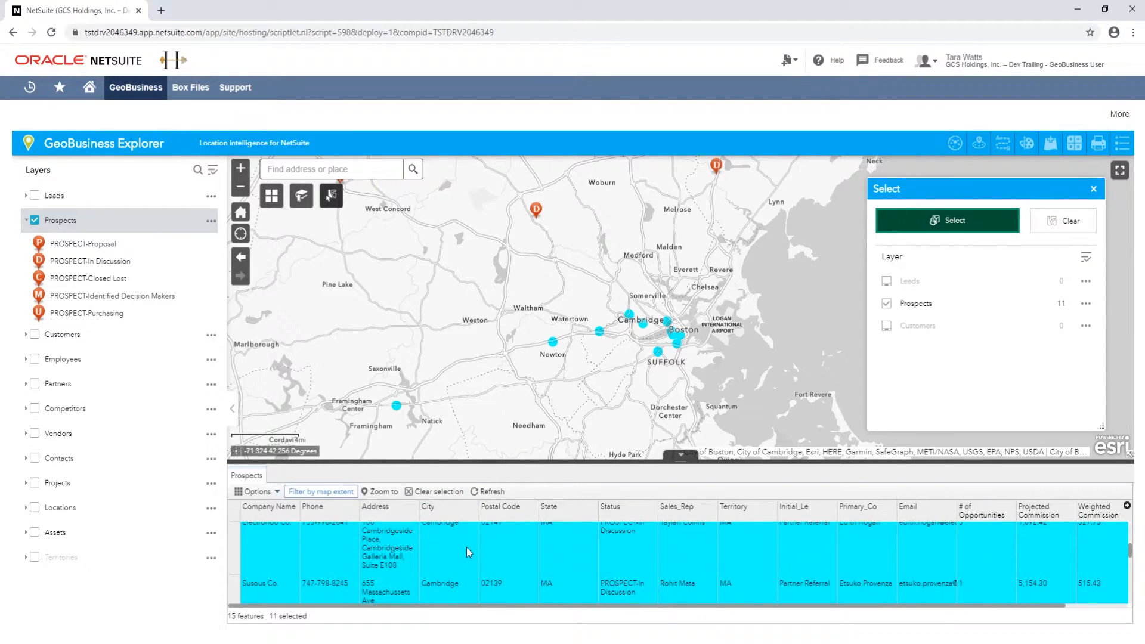
scroll(470, 550, "up", 1)
scroll(471, 555, "up", 1)
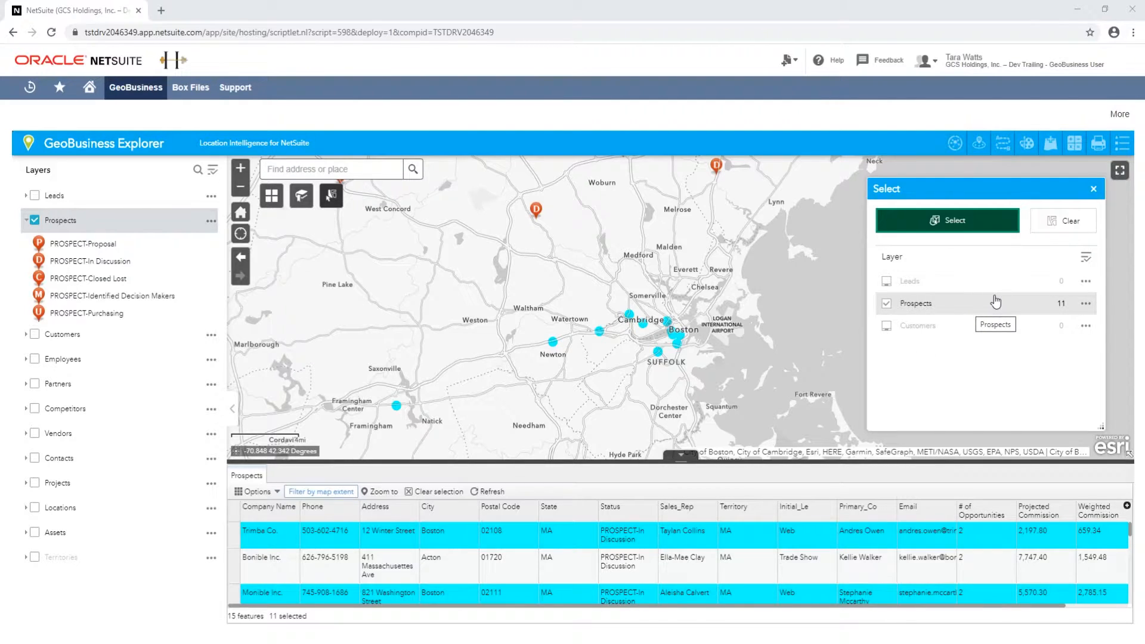
left_click(1085, 303)
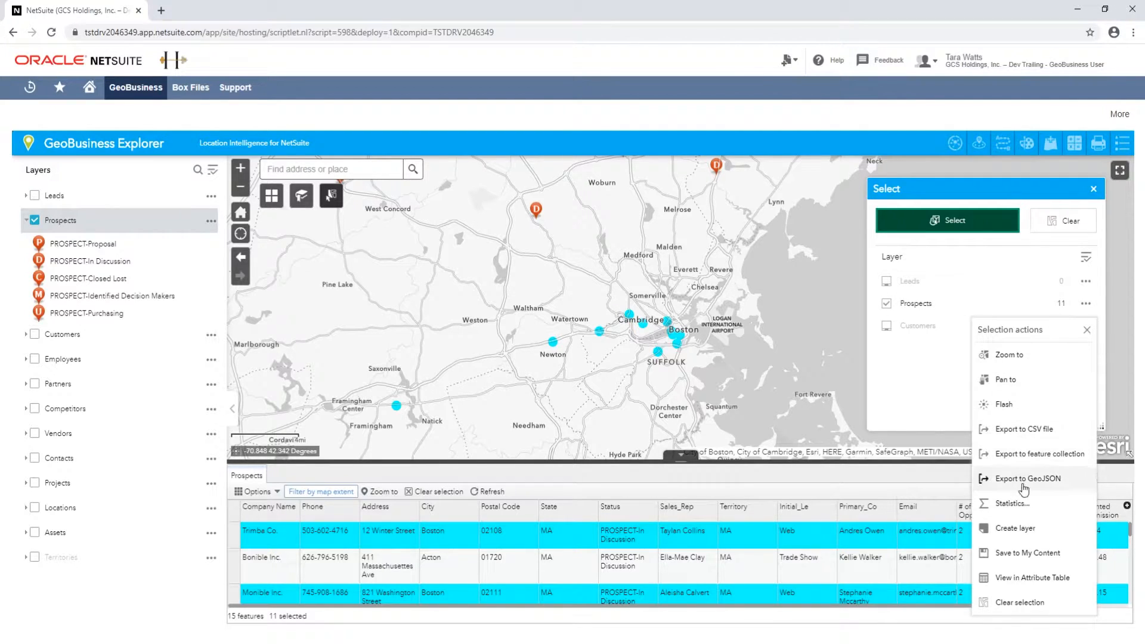
left_click(1015, 528)
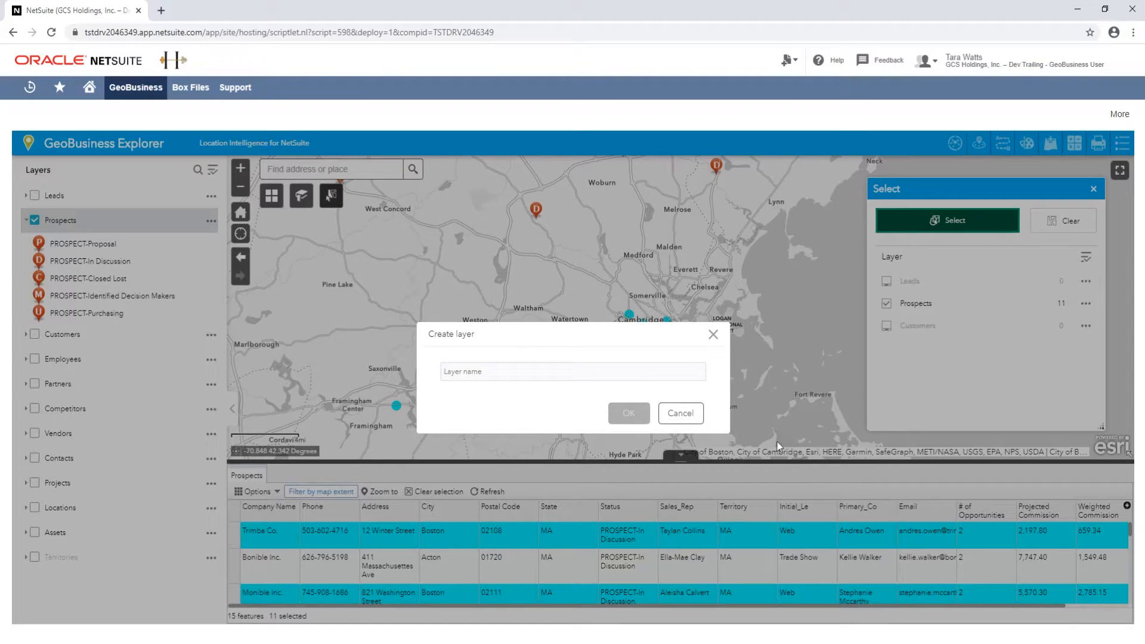
left_click(668, 370)
type("Prospect visits")
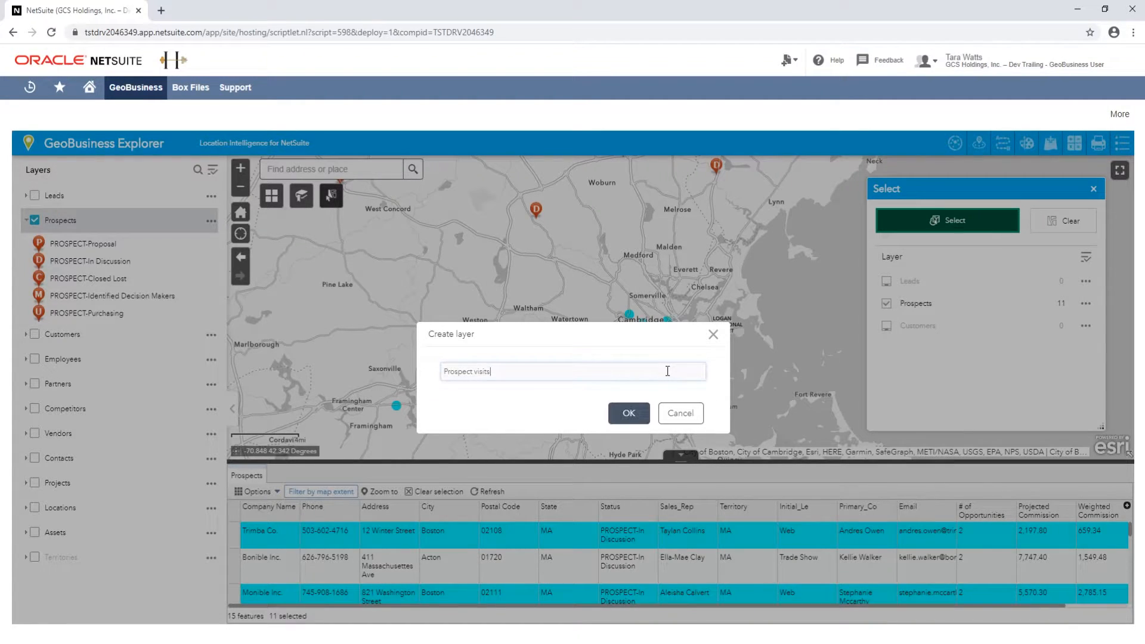
left_click(643, 413)
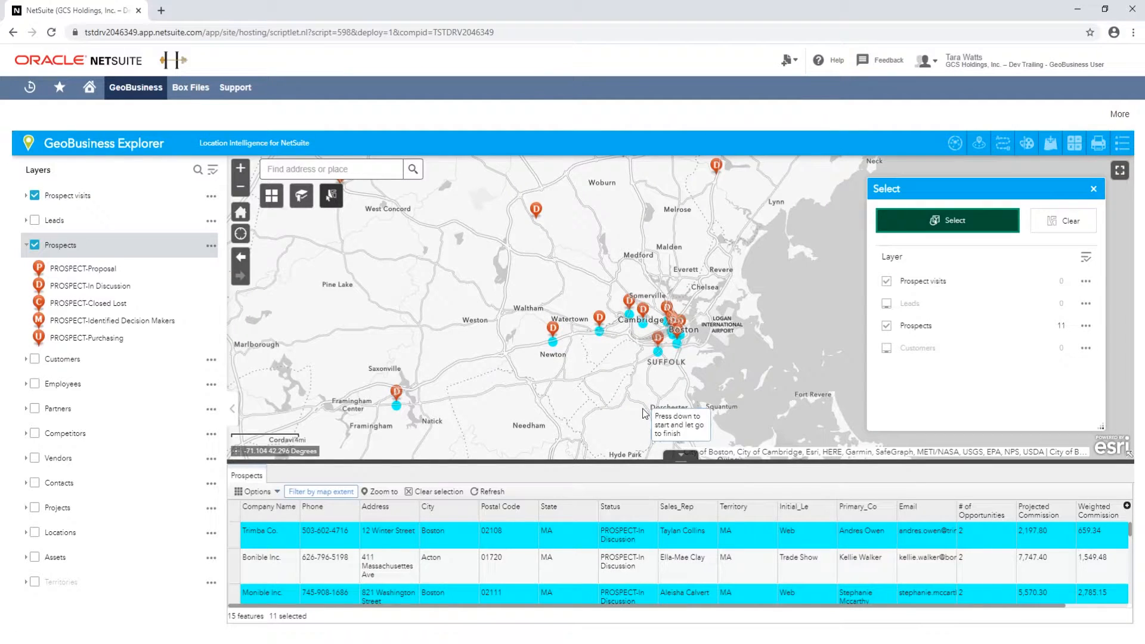
Step: Hide the Prospects layer, the Select tool and the attribute table, and expand the Prospect visits legend in place of the Prospects one
left_click(35, 245)
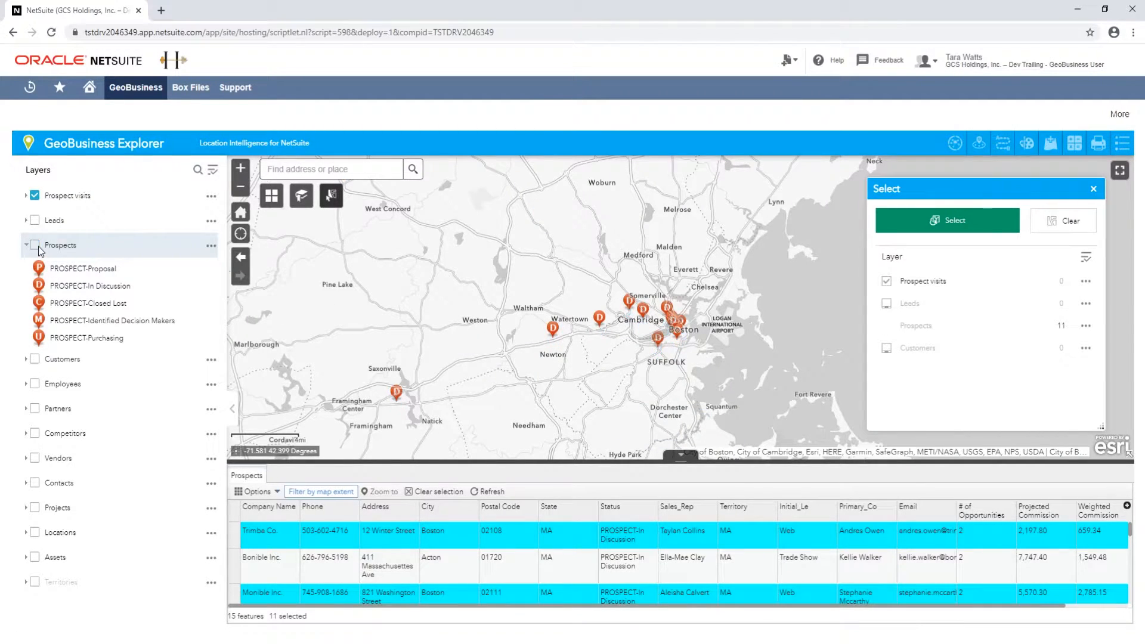
left_click(1094, 189)
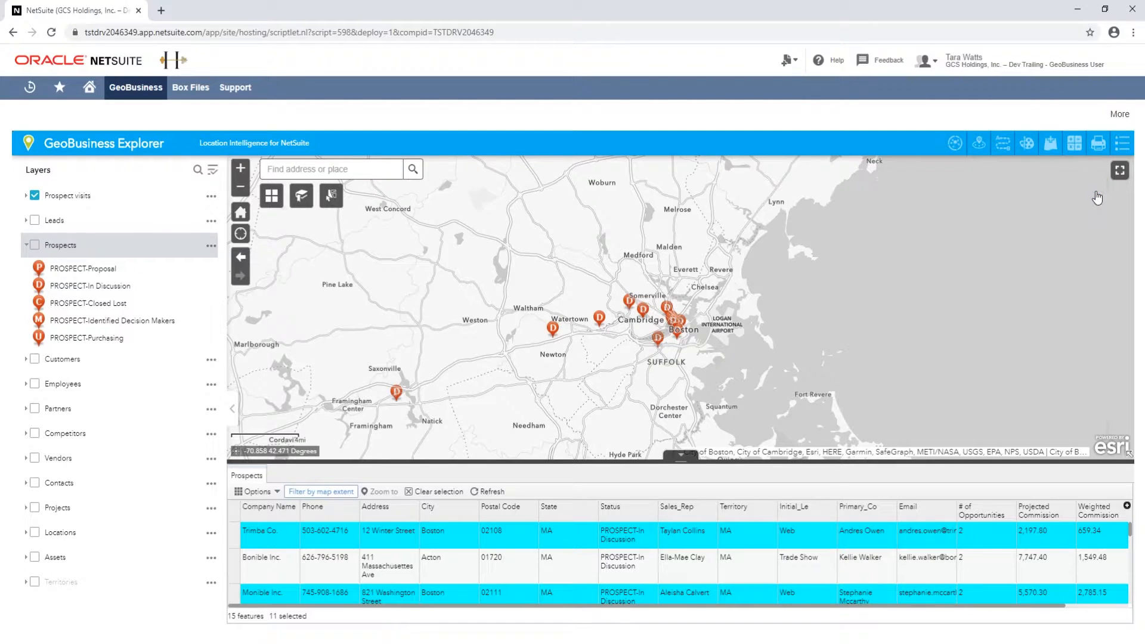
left_click(680, 456)
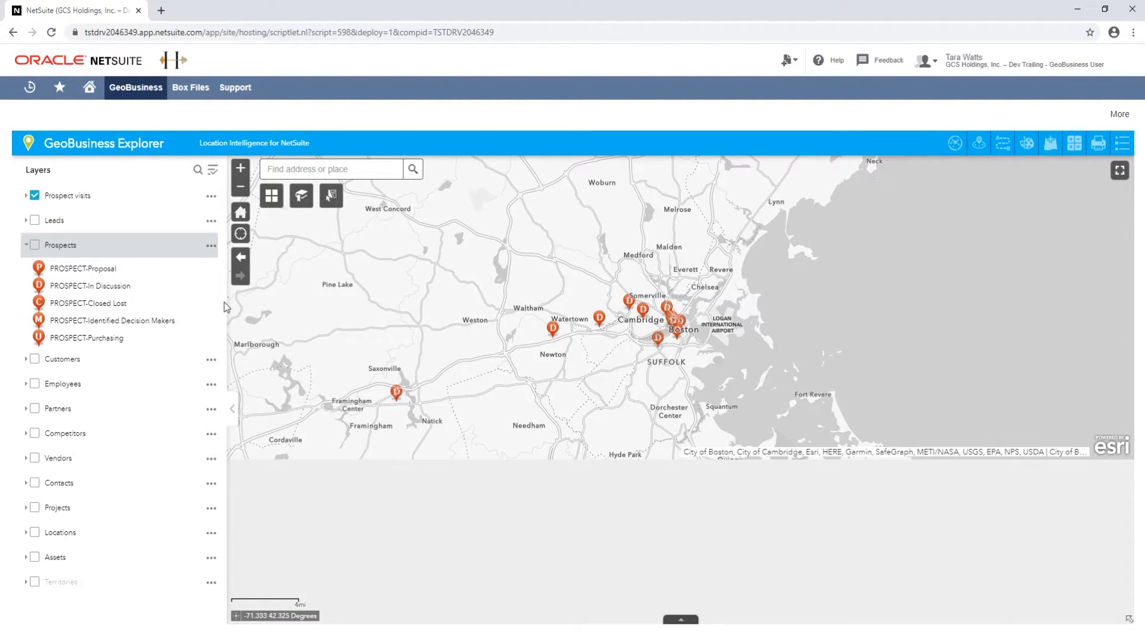
left_click(26, 195)
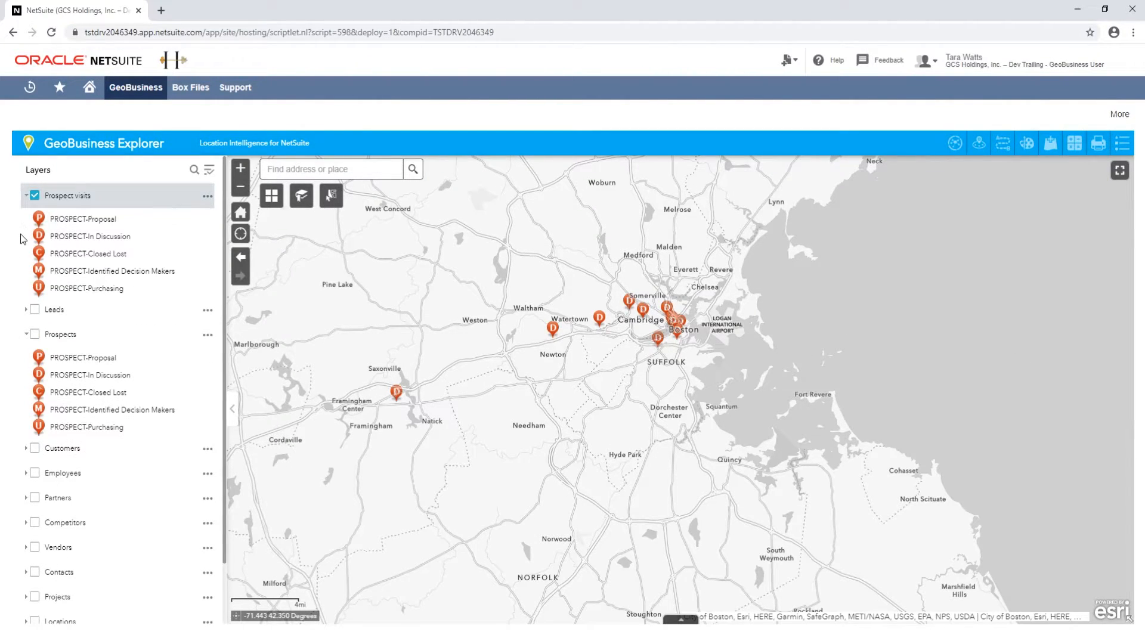
left_click(26, 334)
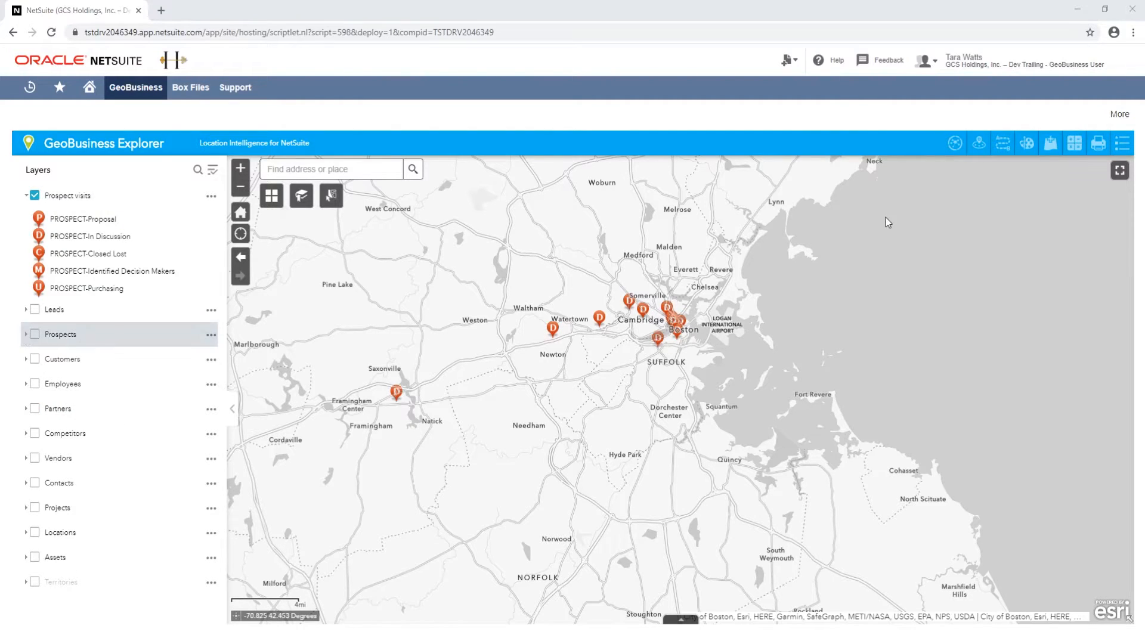
Step: Open the Plan Routes analysis and choose Prospect visits as the point layer of stops to visit
left_click(957, 152)
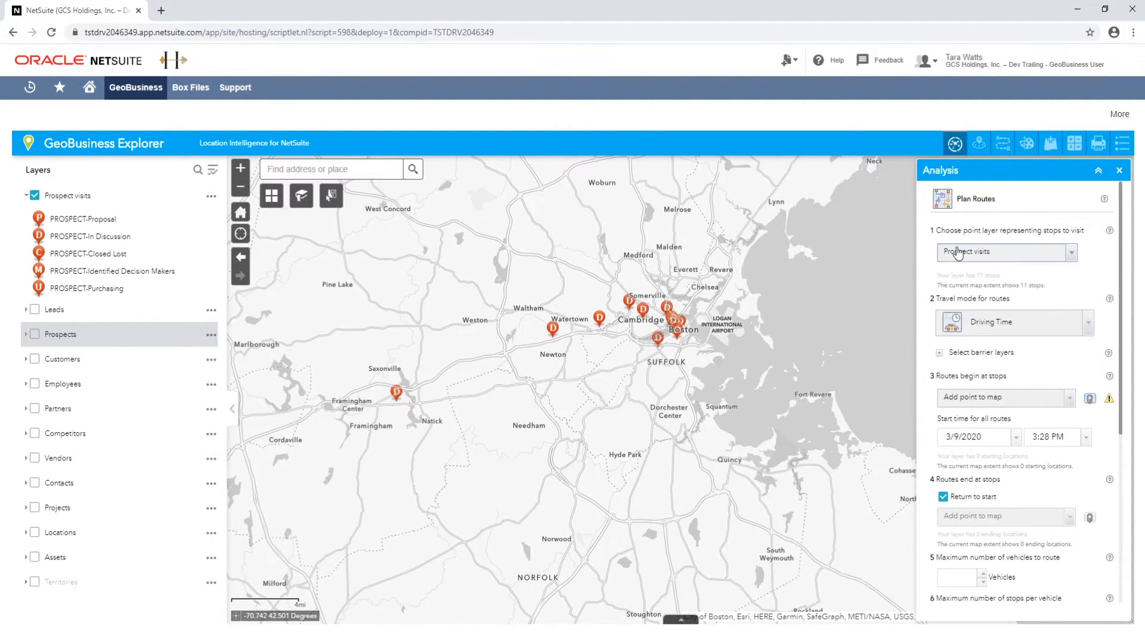
left_click(1072, 252)
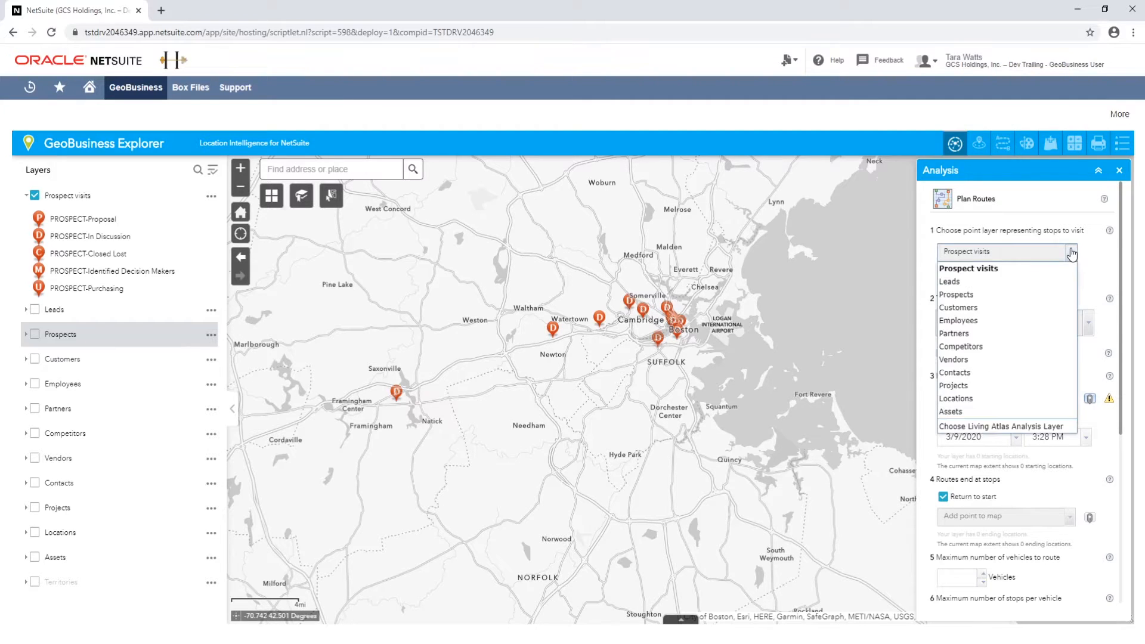
left_click(1040, 268)
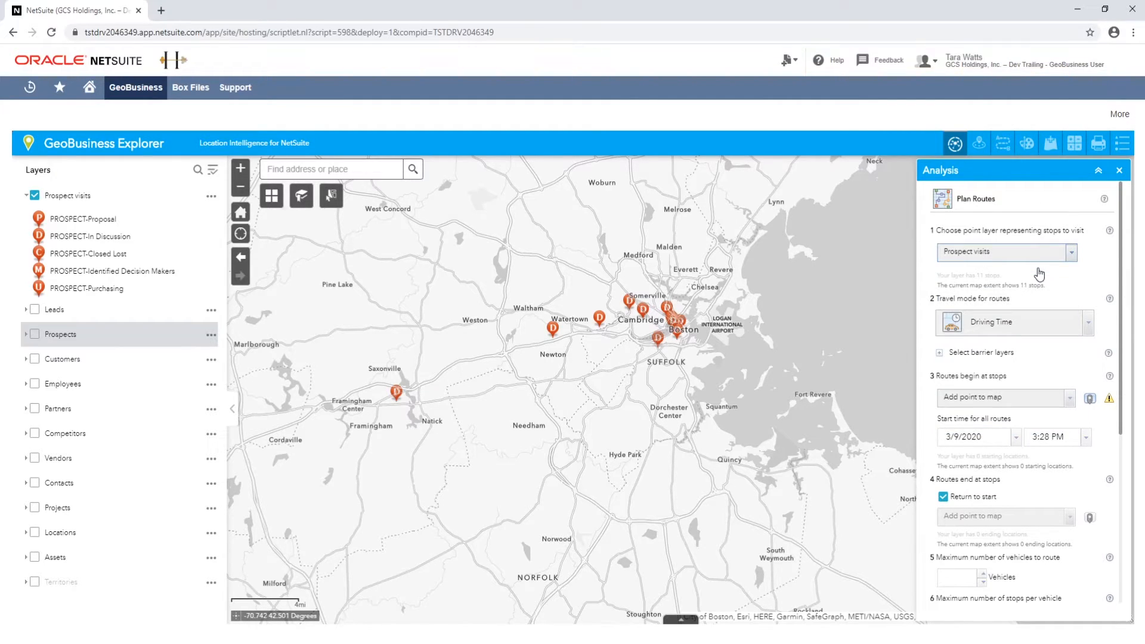
Step: Keep Driving Time as the travel mode for the routes and show the Locations layer on the map
left_click(1088, 322)
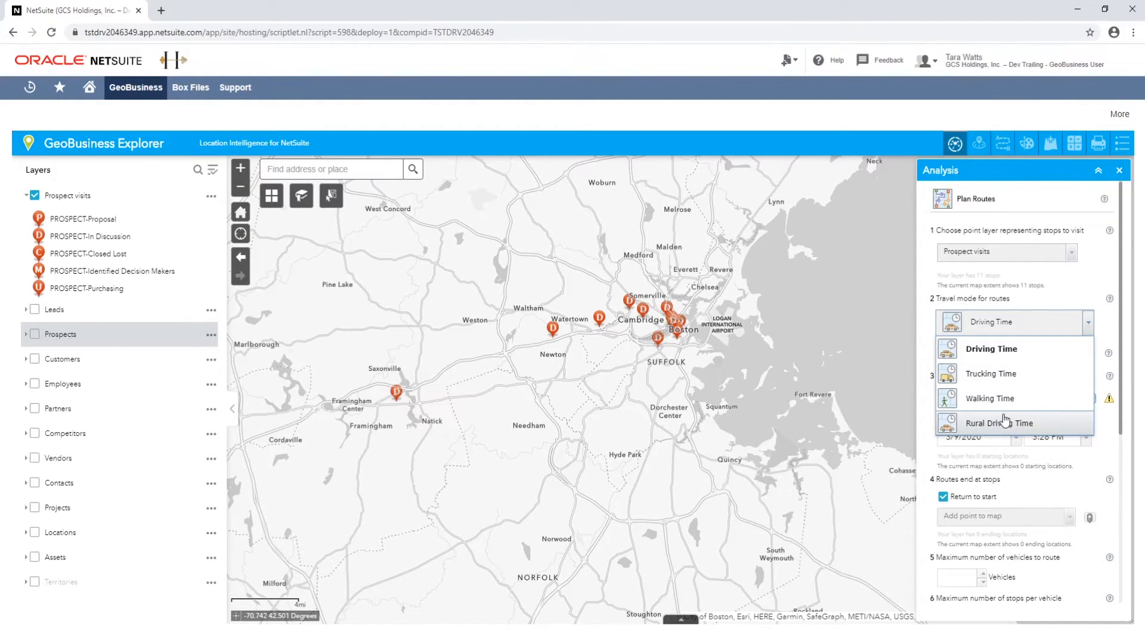
left_click(1088, 323)
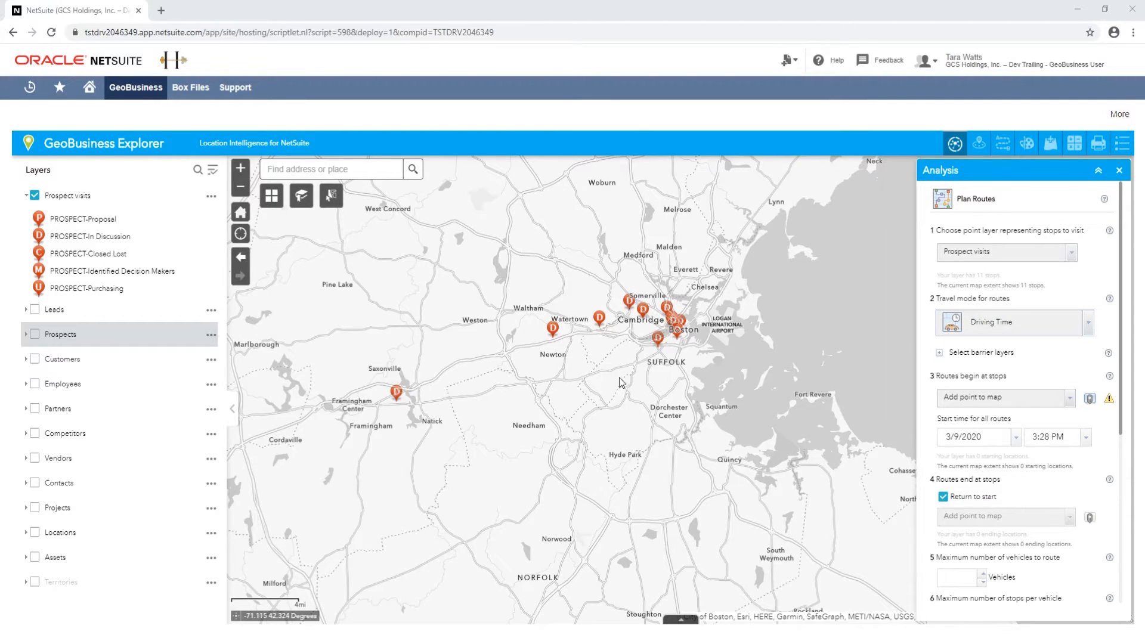
left_click(34, 533)
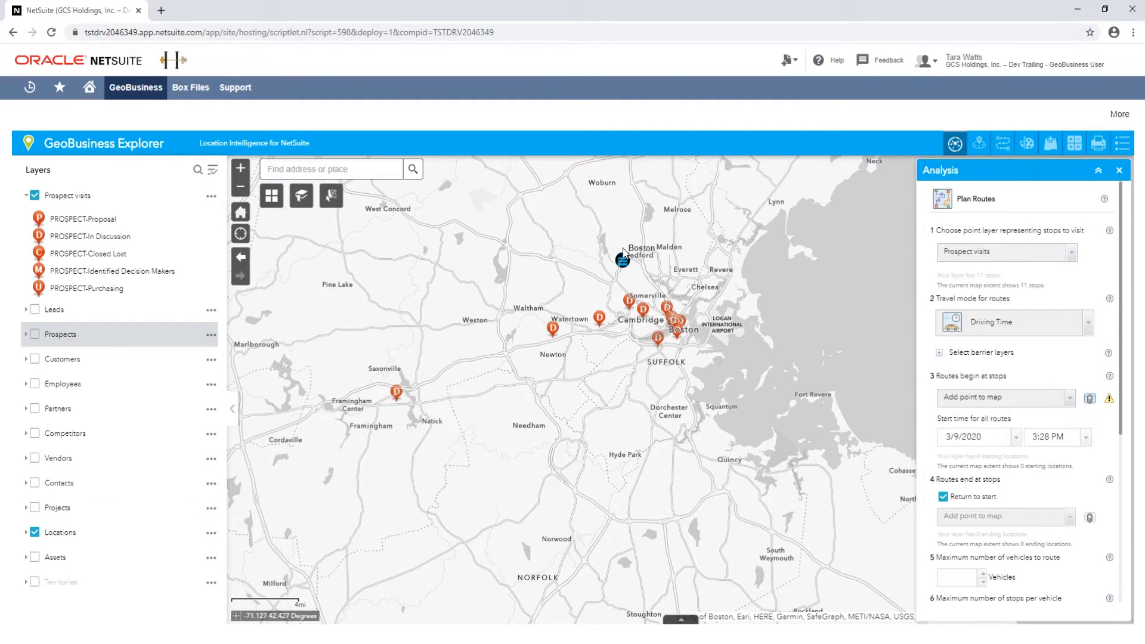
Step: Add the routes' starting point to the map at the Boston location in Medford
scroll(625, 258, "up", 5)
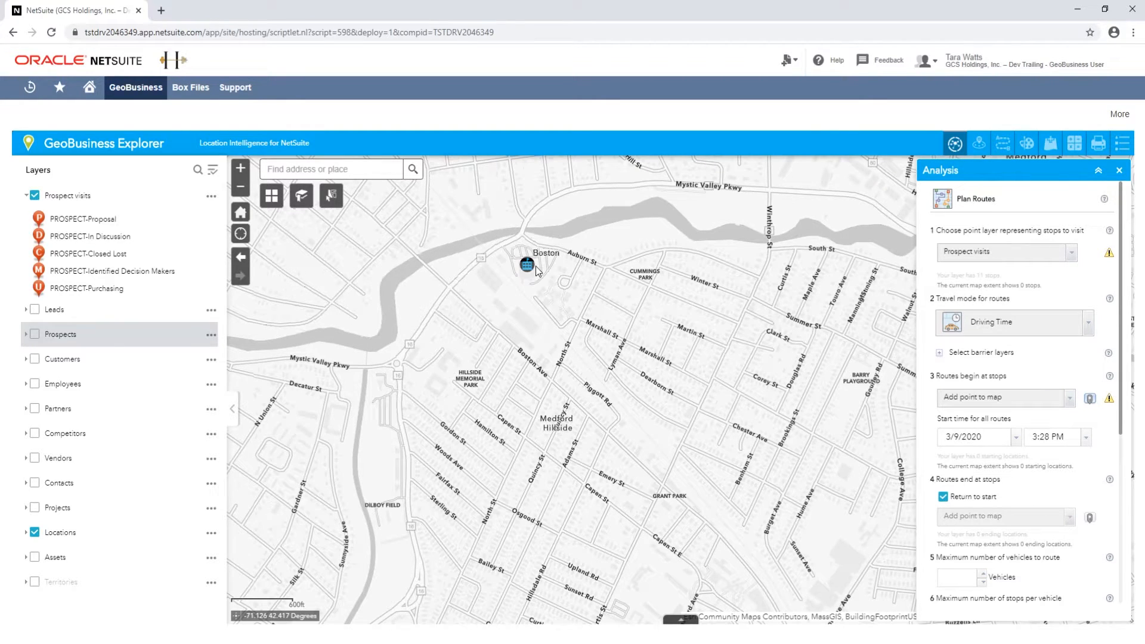
left_click(1089, 398)
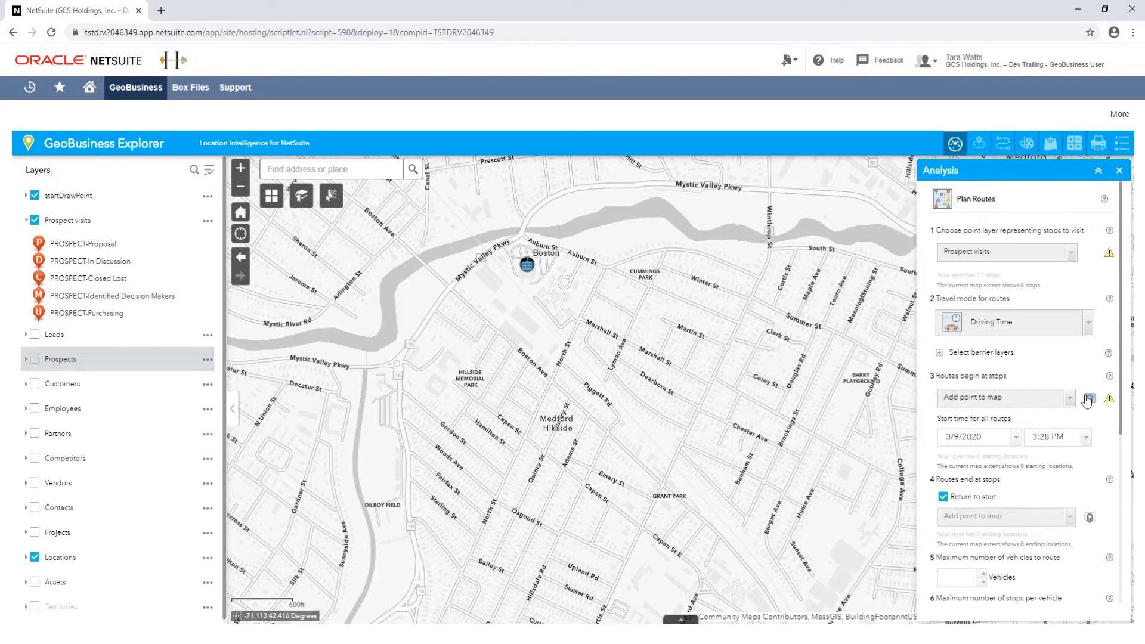
left_click(527, 269)
scroll(590, 316, "down", 5)
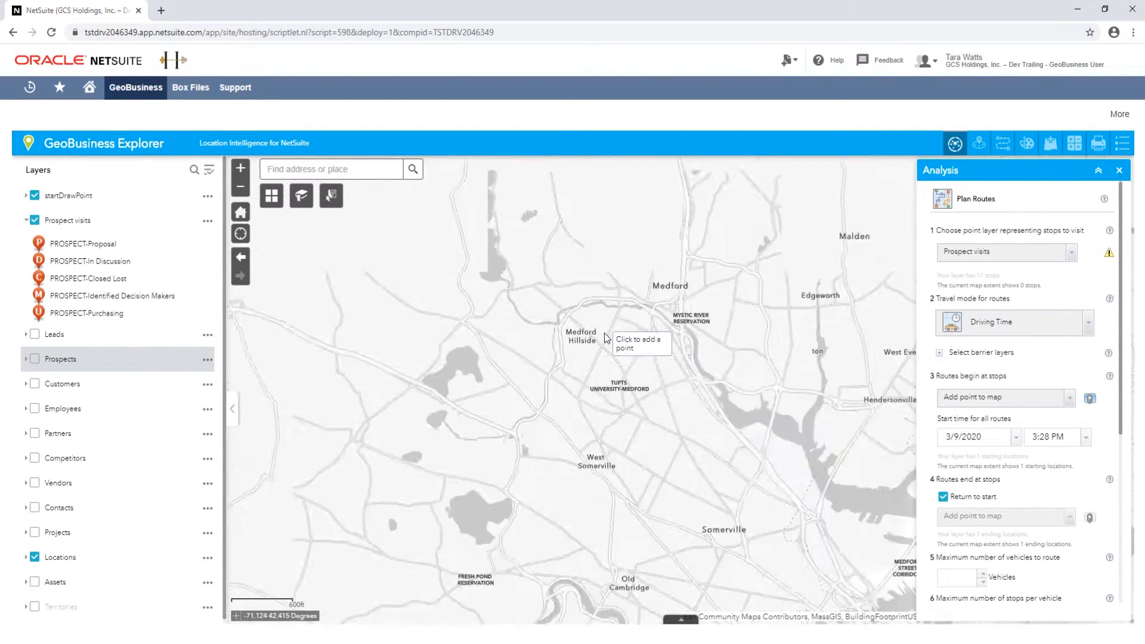
scroll(709, 417, "down", 2)
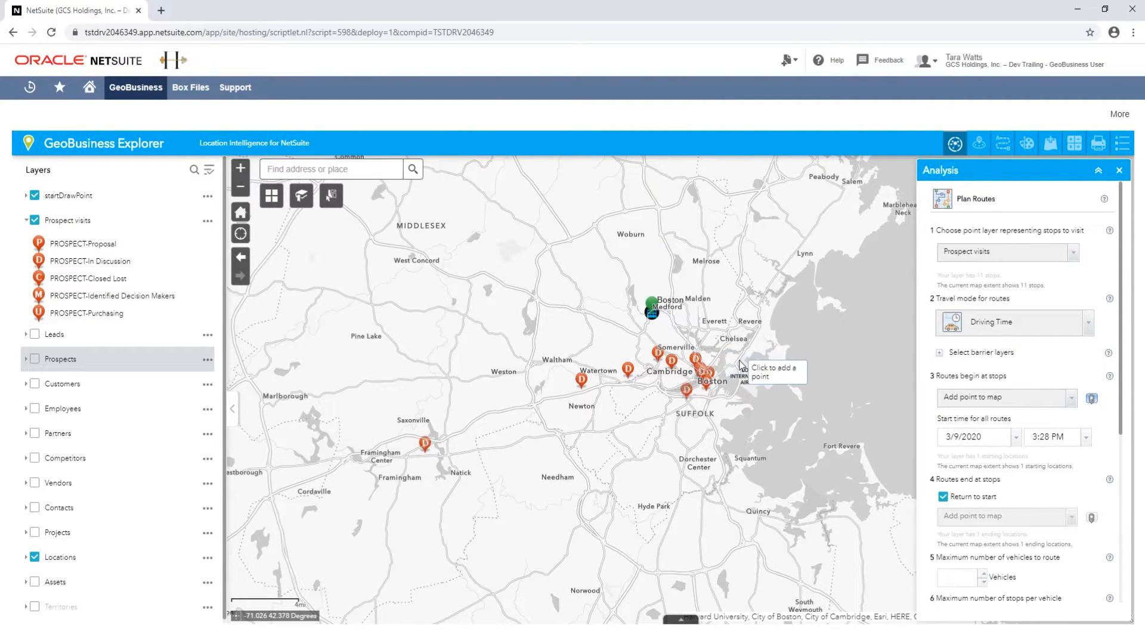
left_click_drag(731, 366, 688, 385)
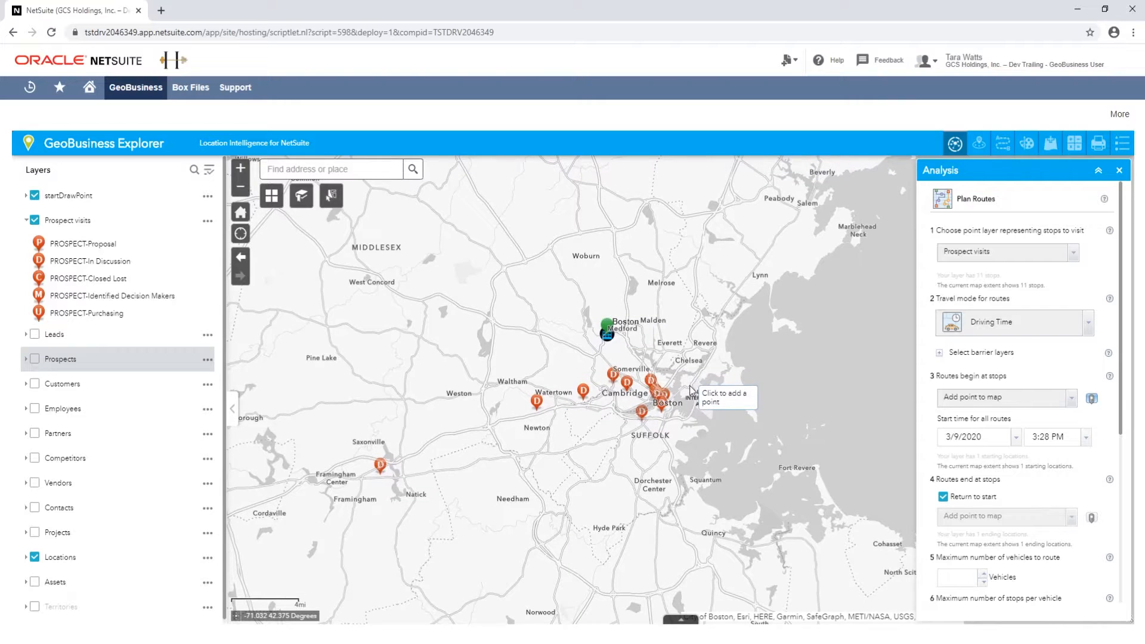
scroll(686, 400, "up", 1)
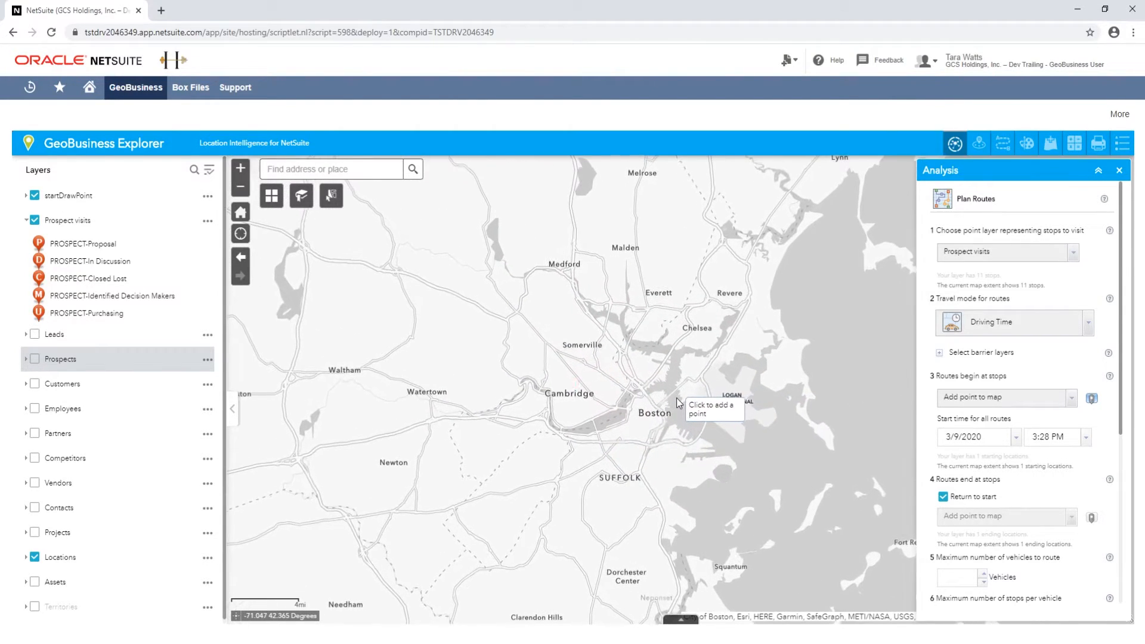
left_click_drag(725, 372, 849, 345)
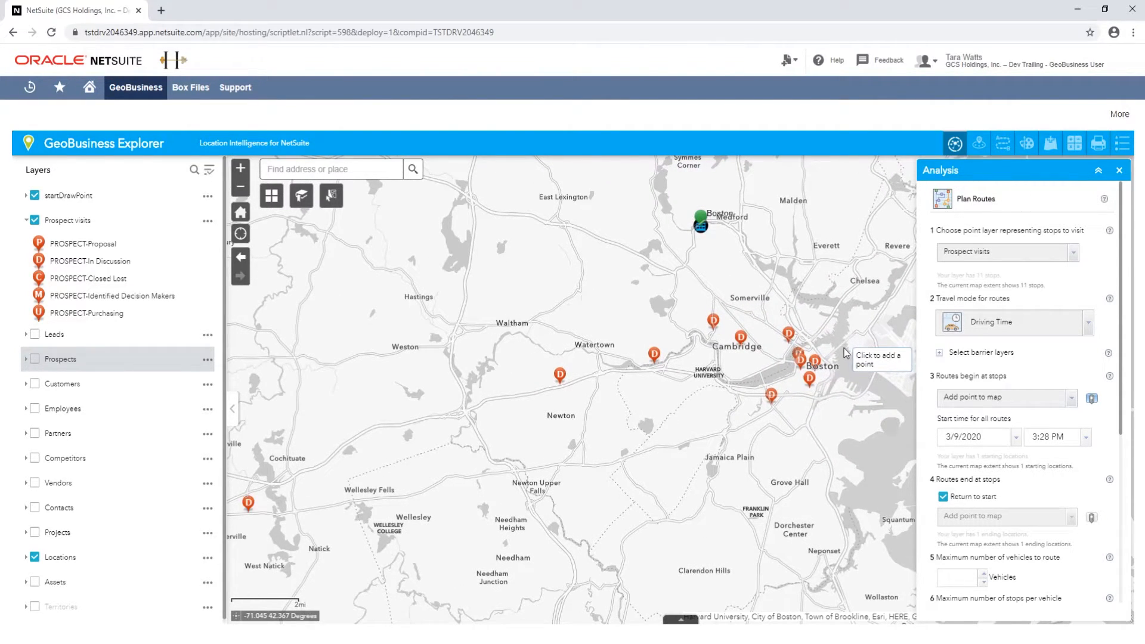
Step: Set the start time for all routes to 3/10/2020 at 7:00 AM
left_click(1016, 437)
left_click(978, 506)
left_click(1086, 437)
scroll(1089, 206, "up", 2)
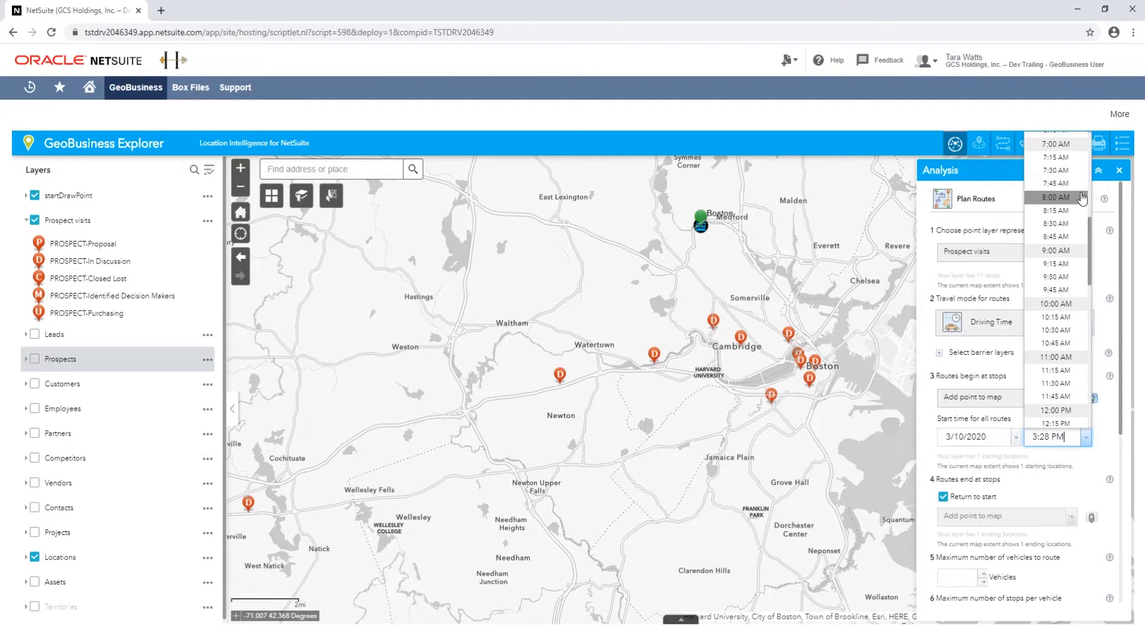
left_click(1066, 145)
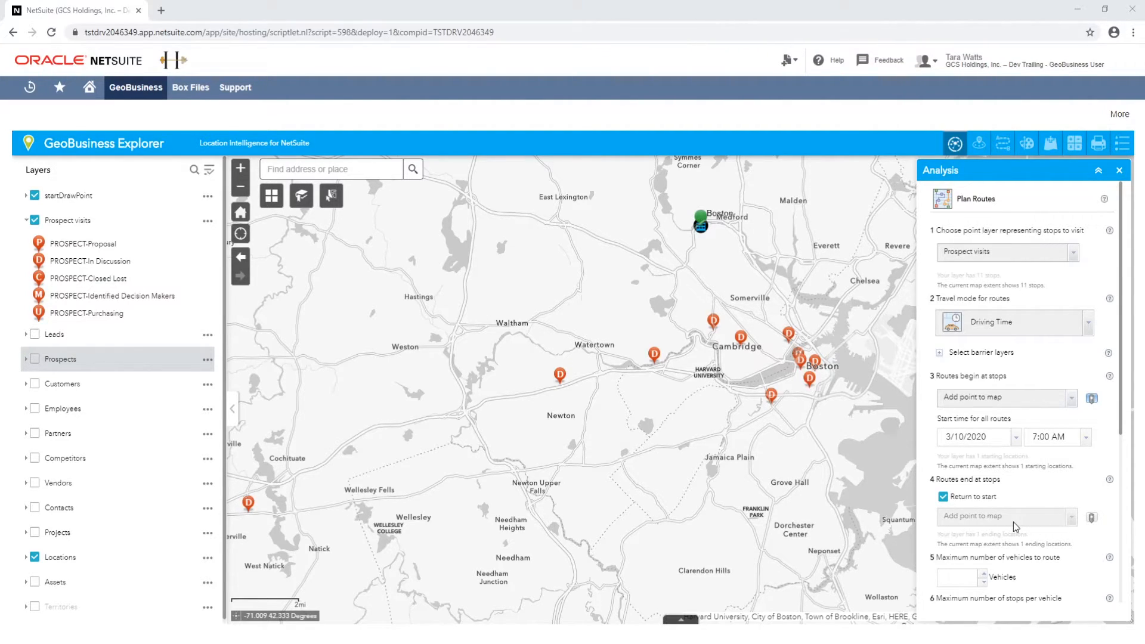
Step: Allow a maximum of 1 vehicle and 11 stops per vehicle, with 60 min spent at each stop
left_click(952, 576)
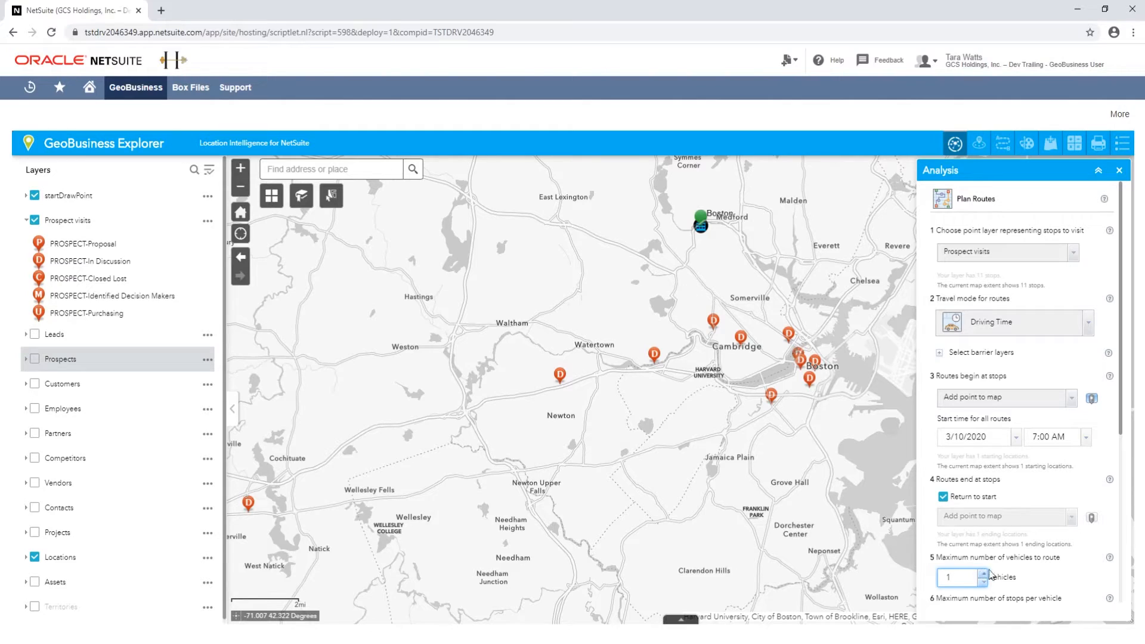
scroll(1032, 570, "down", 4)
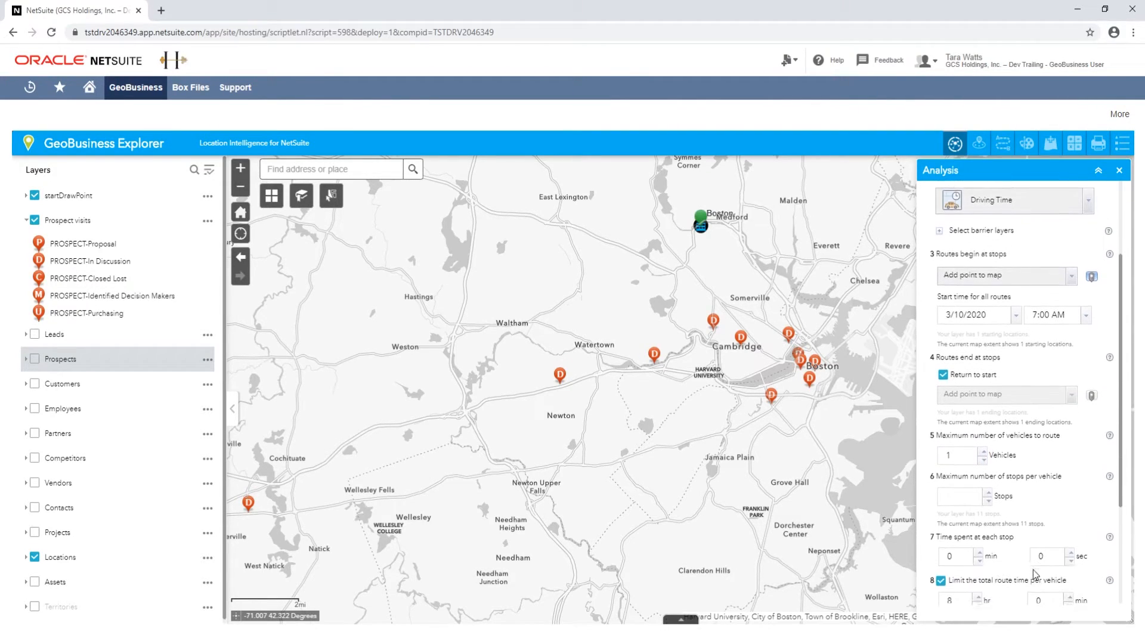
scroll(1032, 570, "down", 2)
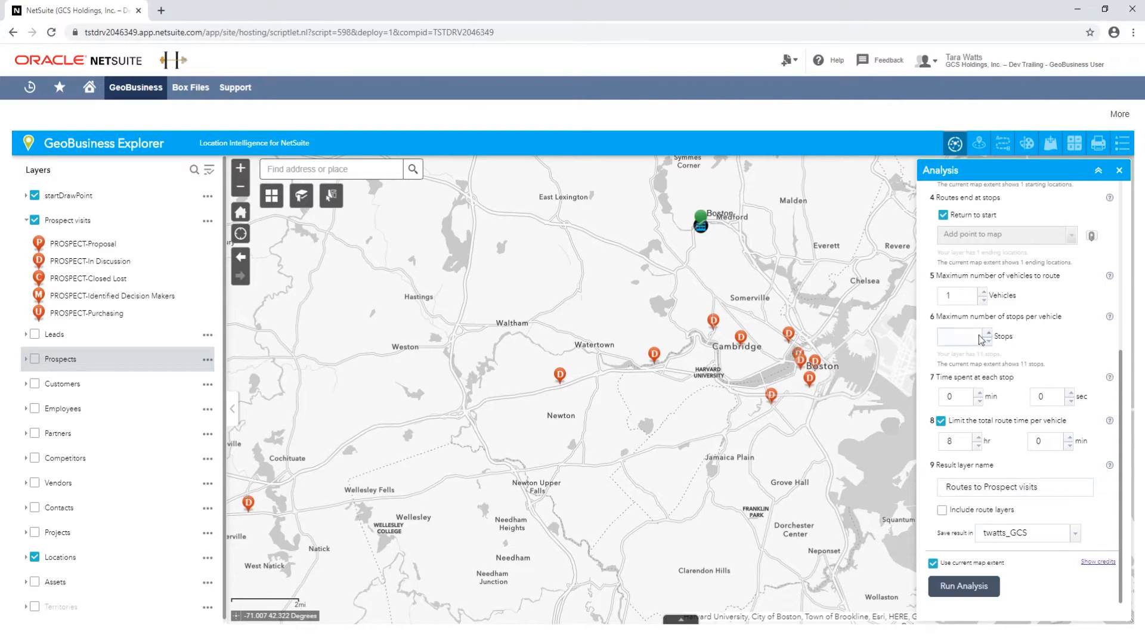
left_click(957, 335)
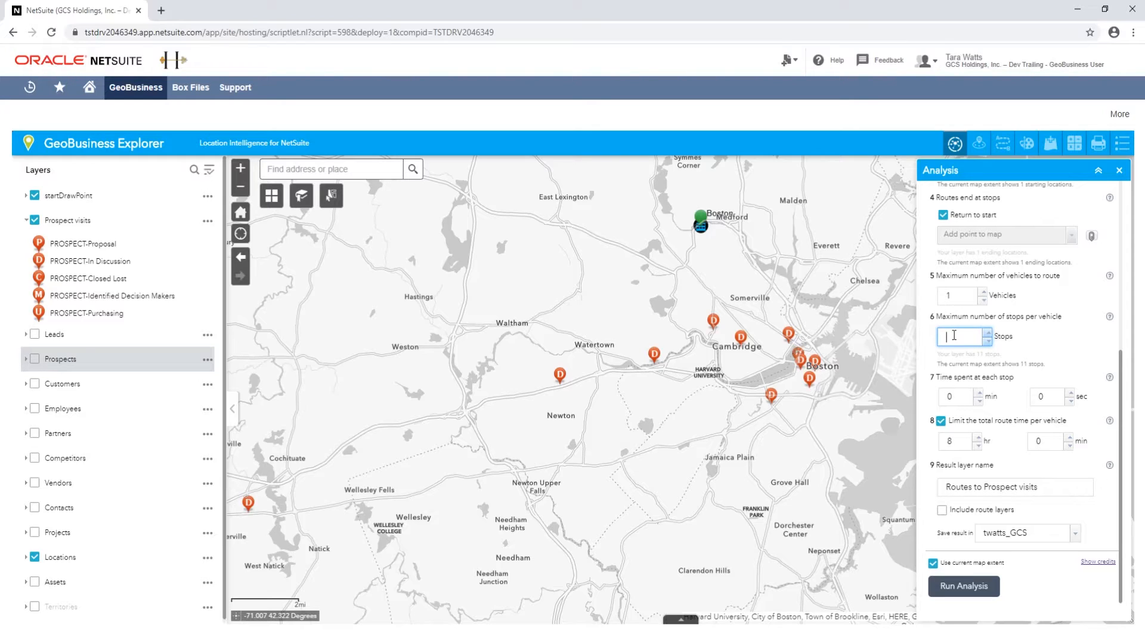
type("11")
left_click(964, 393)
left_click(962, 394)
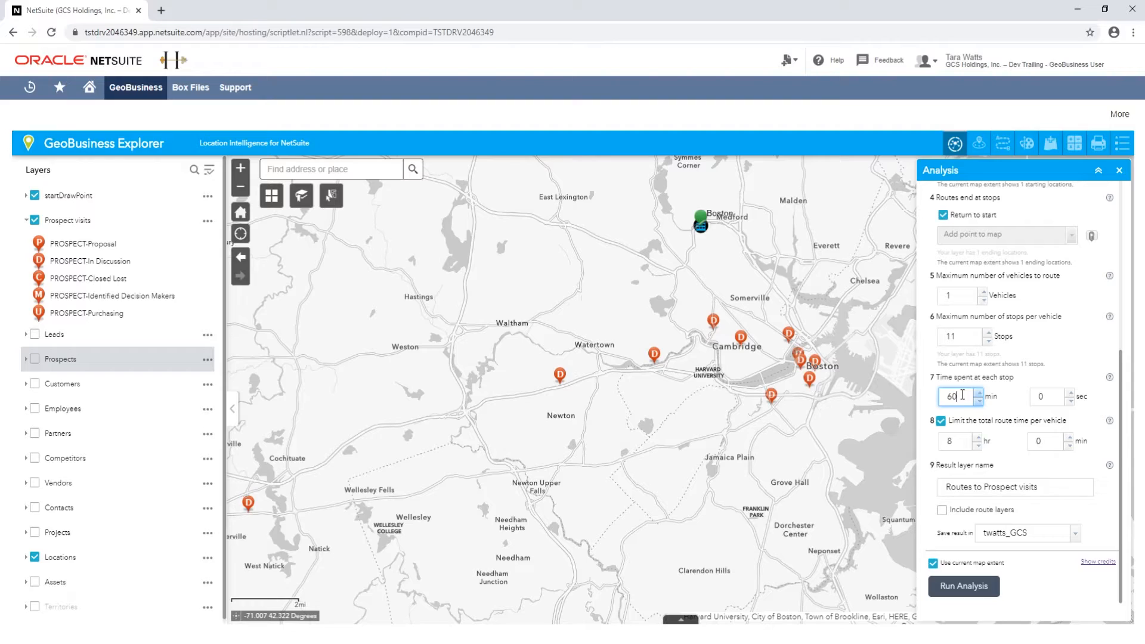
Step: Limit the total route time per vehicle to 10 hr and run the Plan Routes analysis
left_click(958, 439)
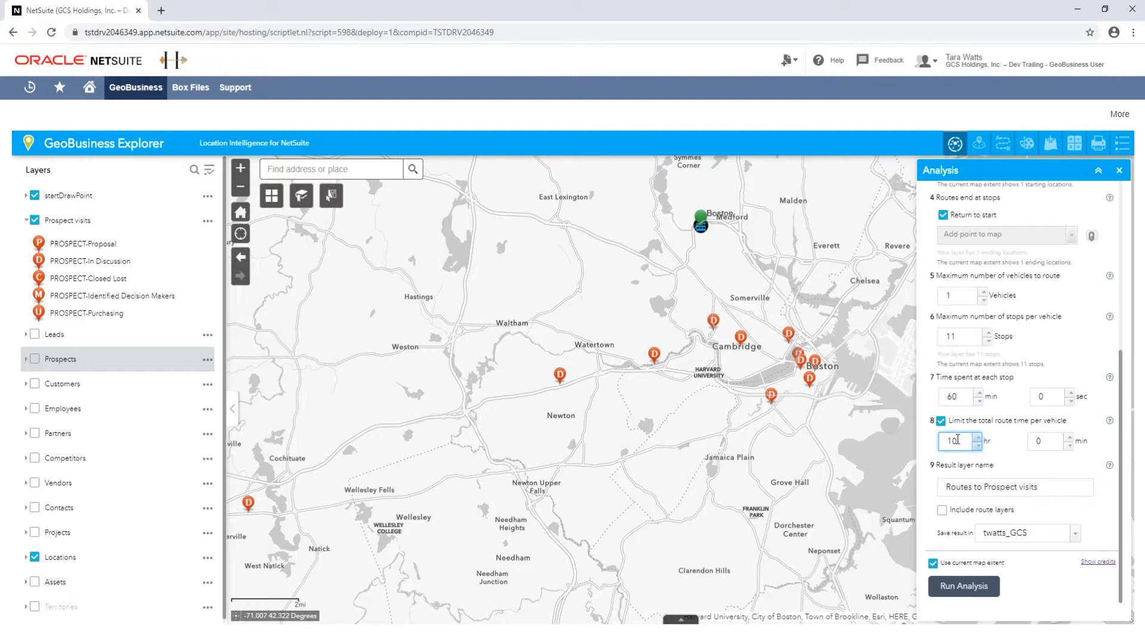
left_click(1000, 457)
left_click(958, 588)
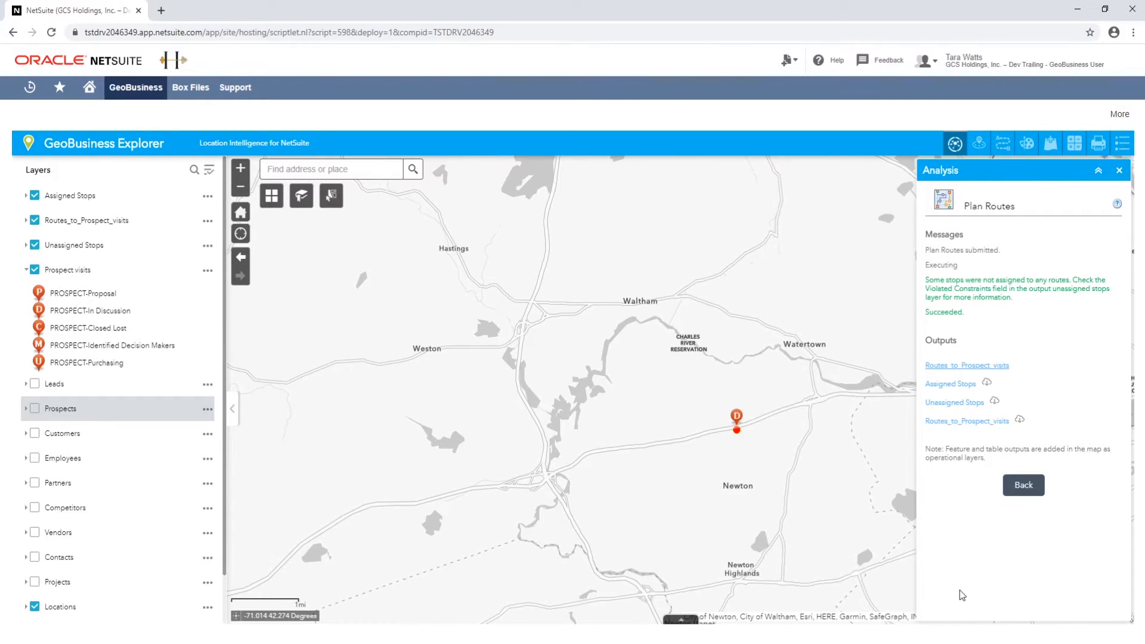
Step: Collapse the analysis results and expand the legends of the Unassigned Stops, Routes_to_Prospect_visits and Assigned Stops layers
left_click(1099, 175)
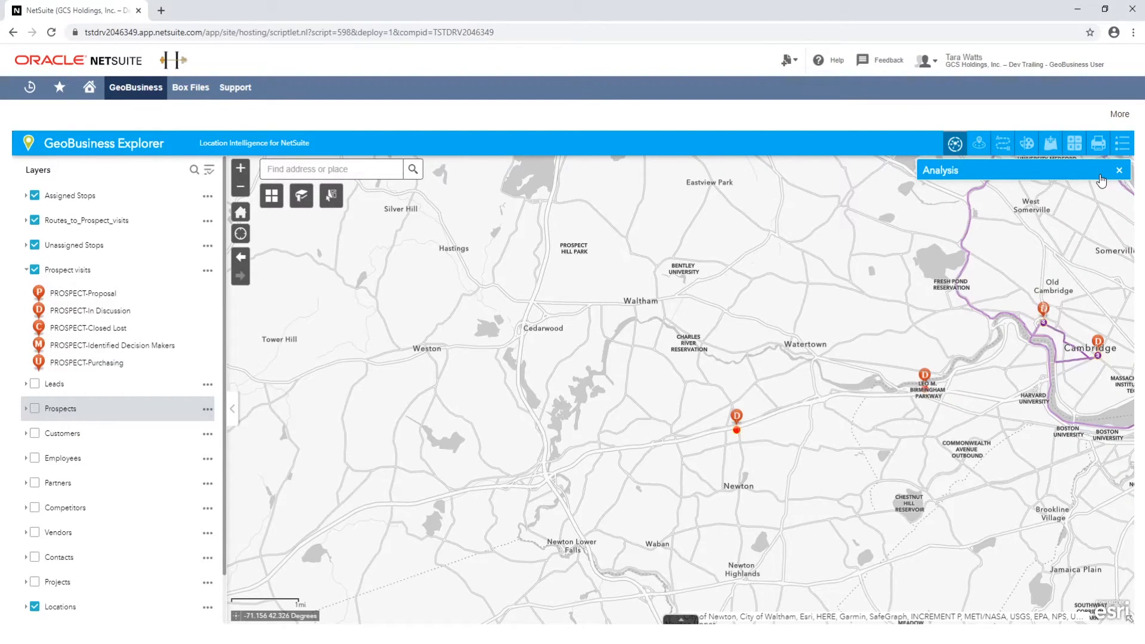
scroll(860, 368, "down", 1)
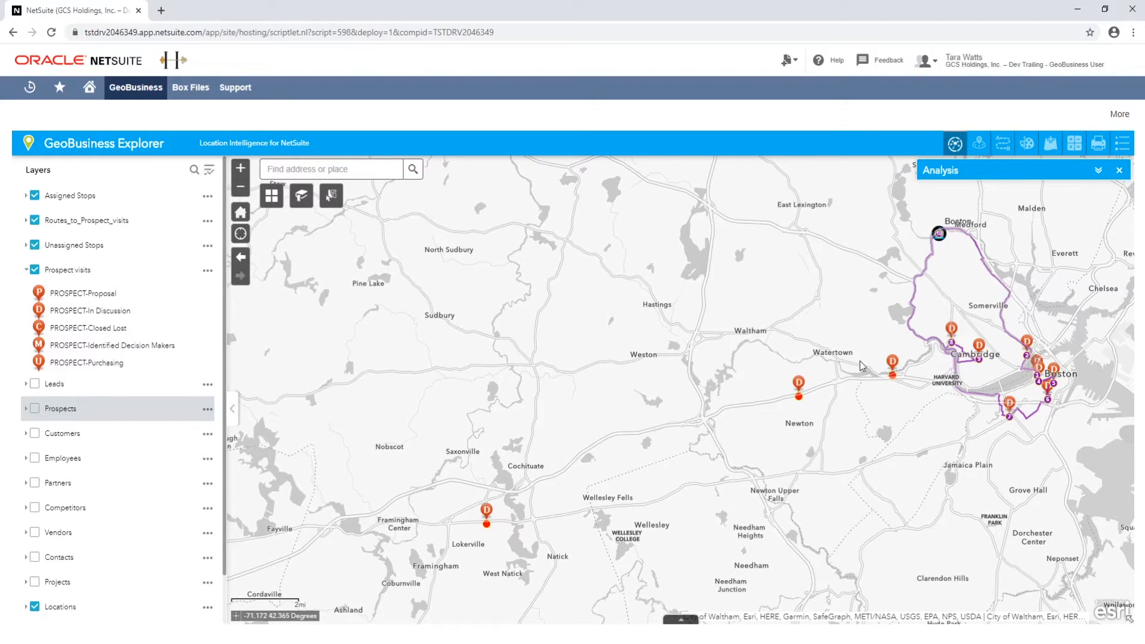
left_click_drag(849, 368, 796, 385)
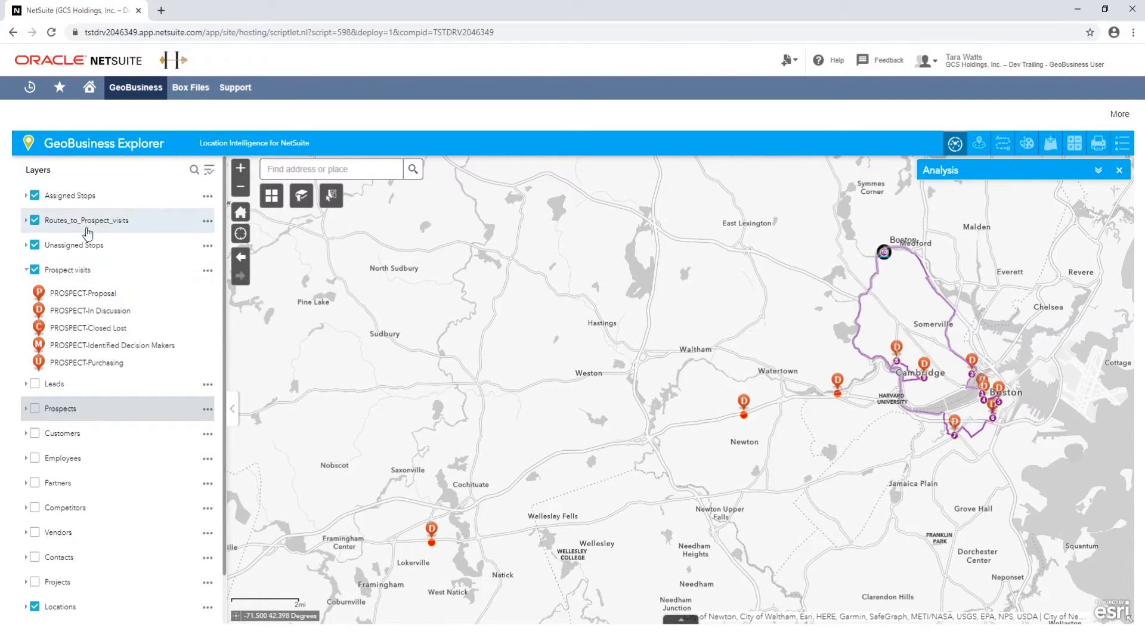
left_click(26, 245)
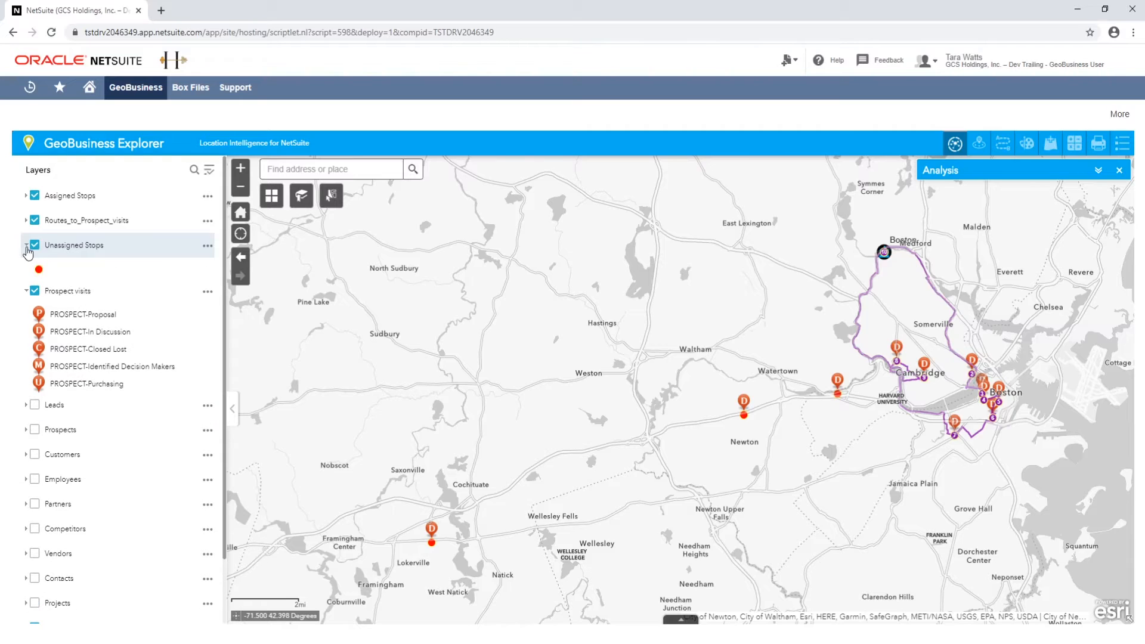
left_click(27, 220)
left_click(26, 196)
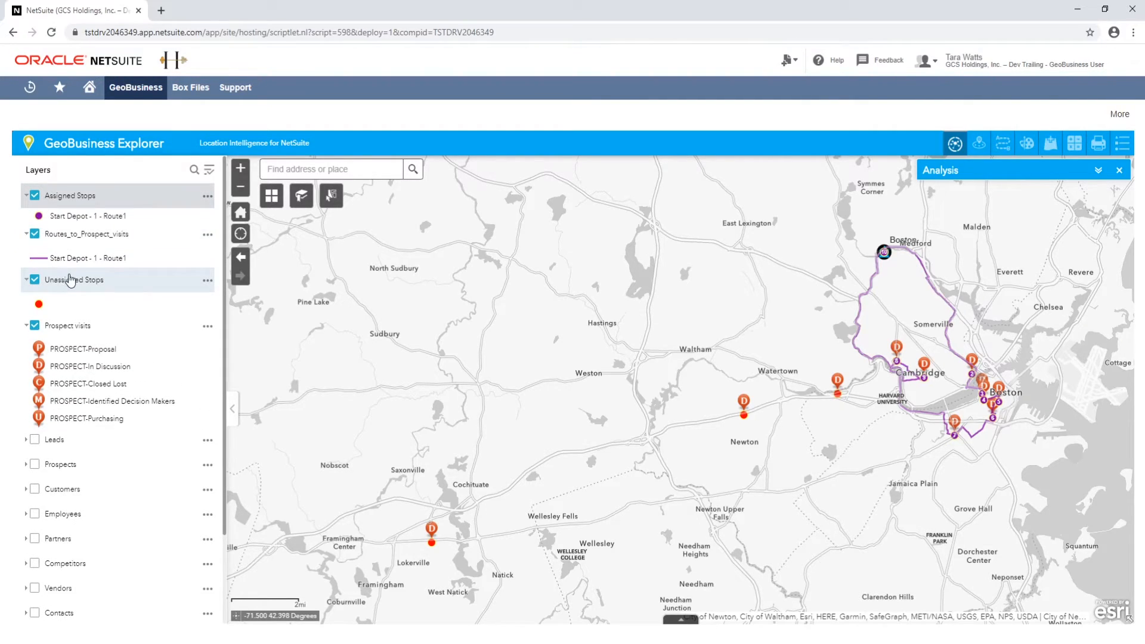
Step: Examine the violated constraints of the Unassigned Stops layer in its attribute table
left_click(207, 280)
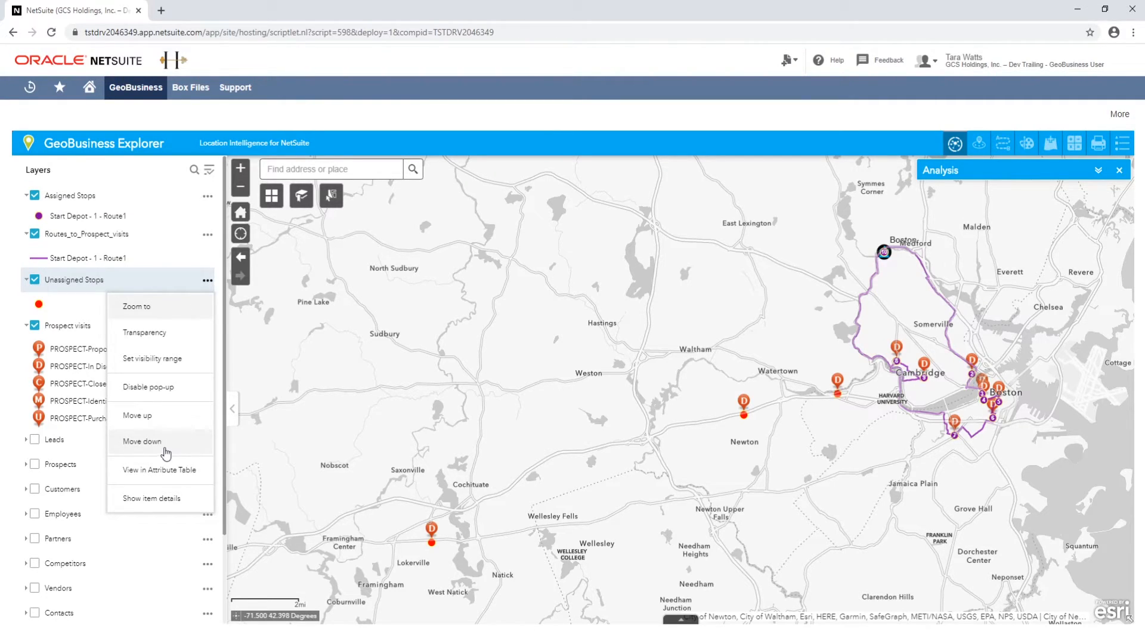
left_click(169, 471)
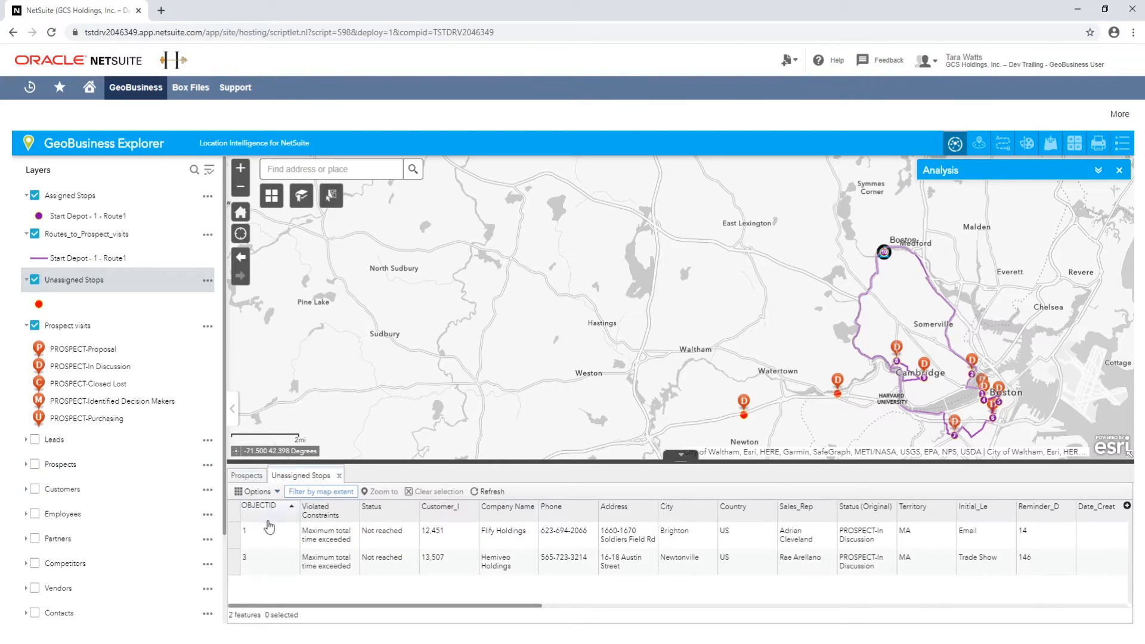
mouse_move(386, 606)
left_mouse_down()
mouse_move(514, 610)
mouse_move(367, 607)
left_mouse_up()
left_click(183, 279)
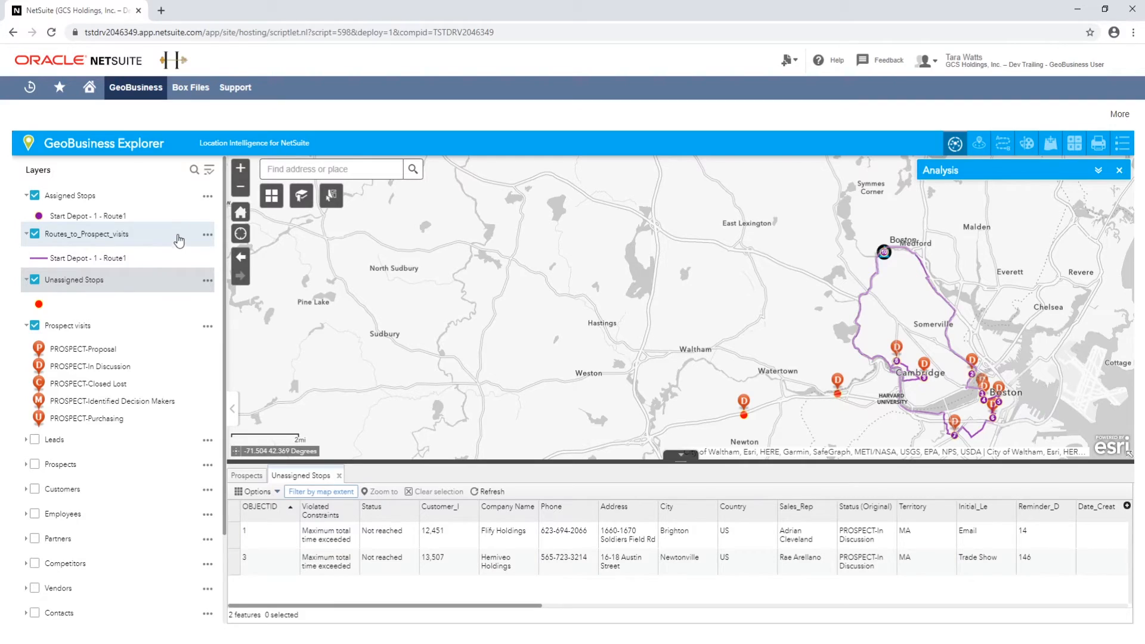
Step: Examine the stop sequence, travel times and distances of the Assigned Stops layer in its attribute table
left_click(206, 197)
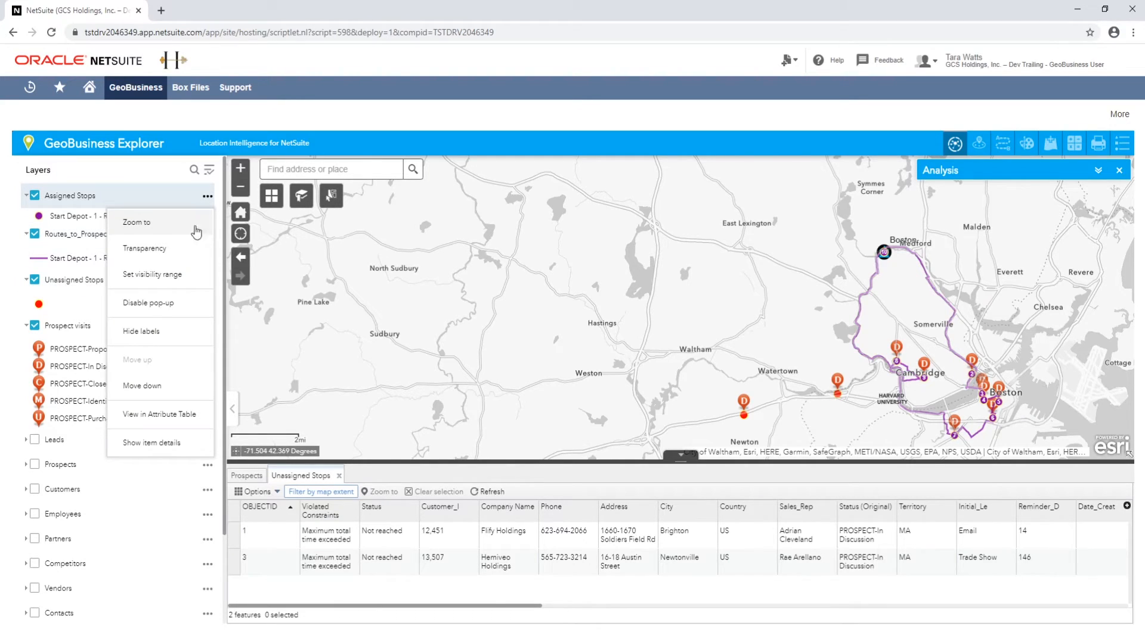
left_click(170, 413)
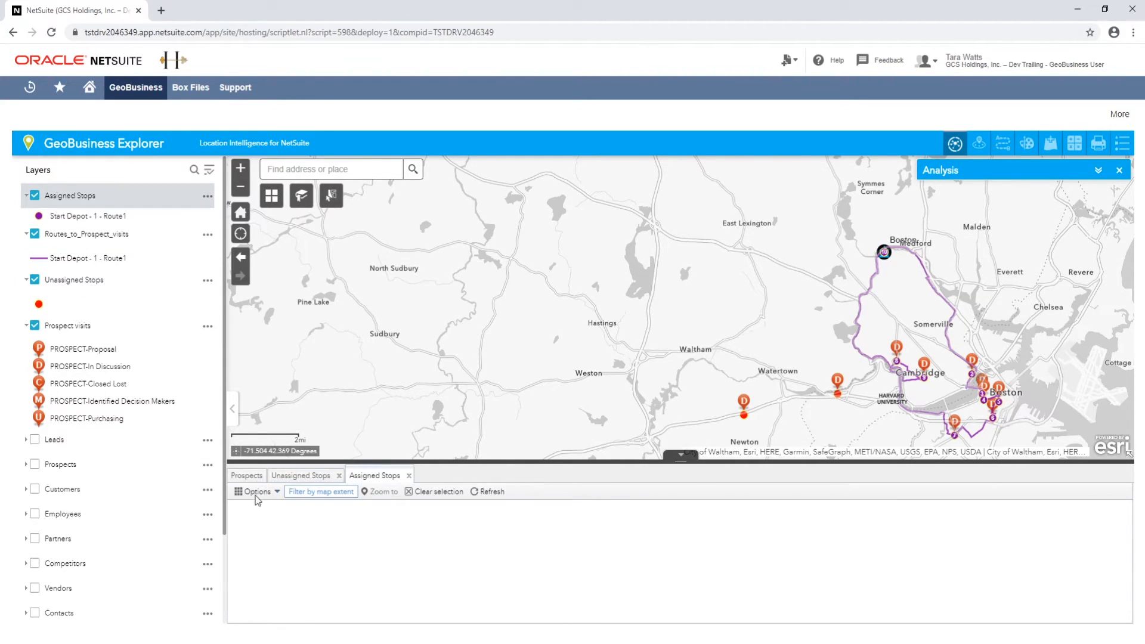
left_click_drag(340, 606, 367, 607)
scroll(398, 574, "down", 5)
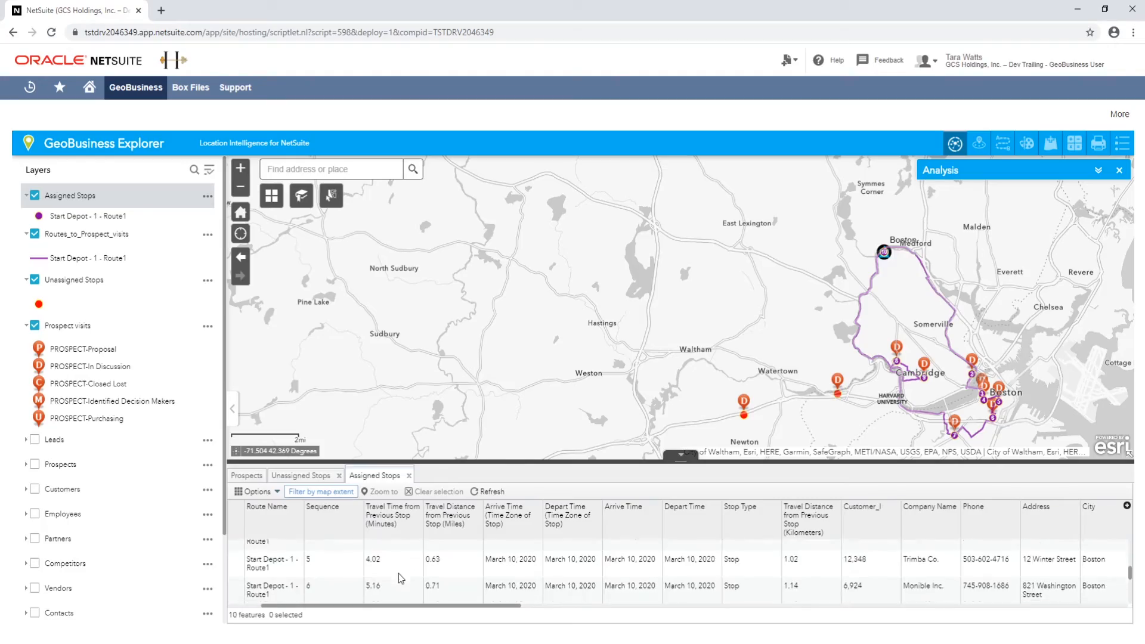